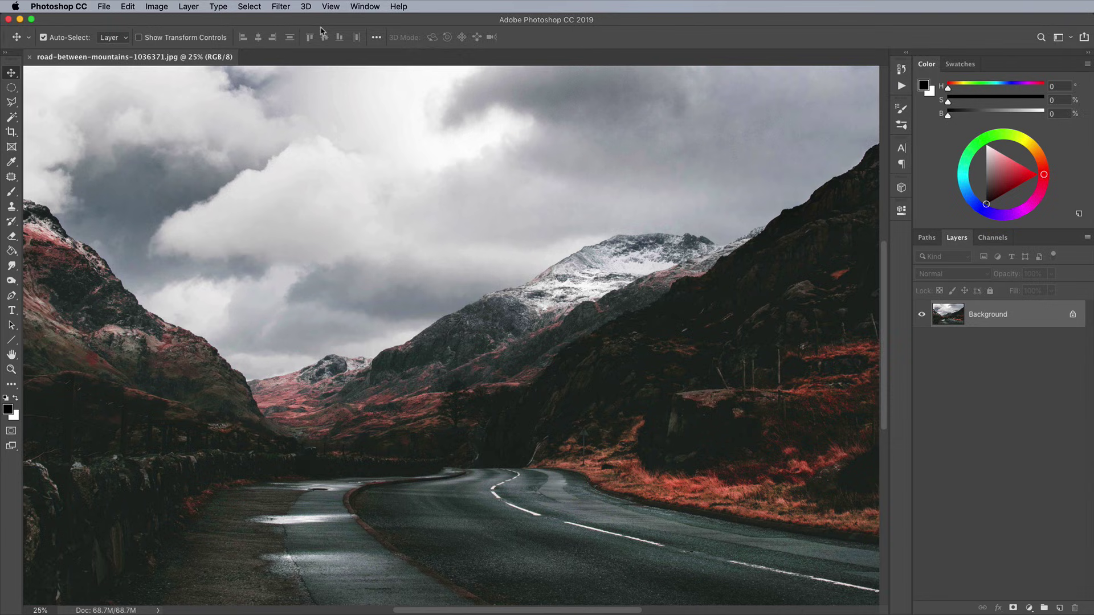
# - Show rulers and add guides crossing at X 3000 px and Y about 2100 px
pyautogui.click(330, 7)
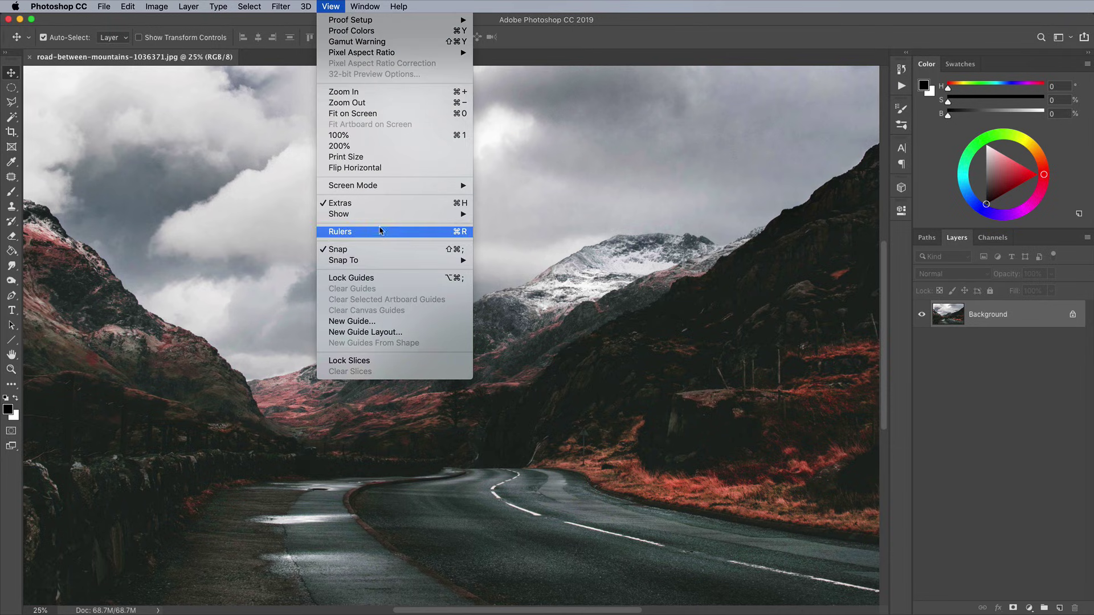
pyautogui.click(379, 233)
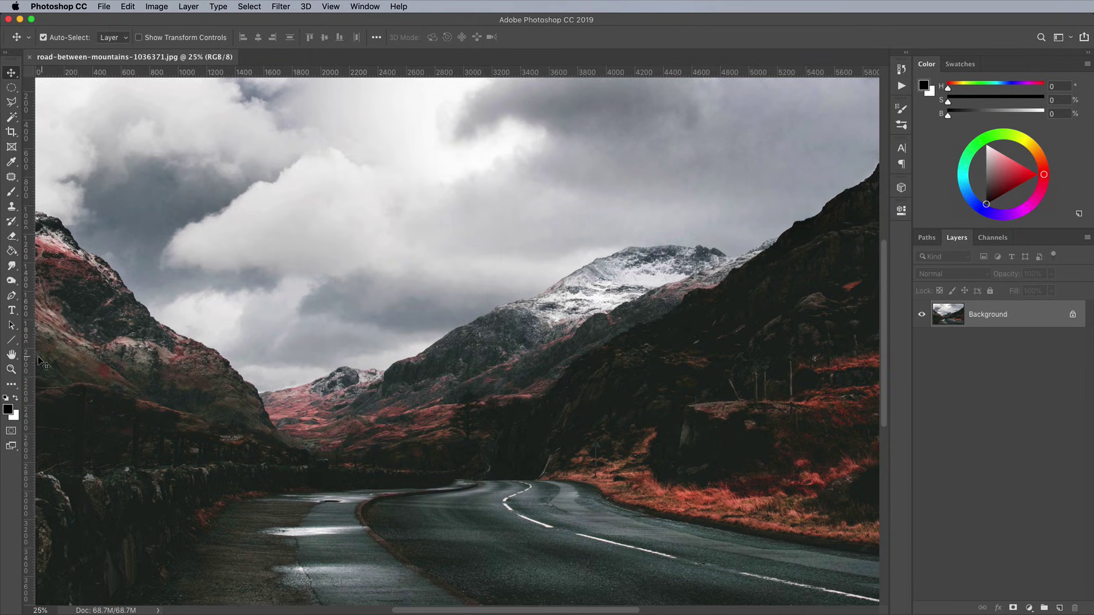
pyautogui.press('super+0')
pyautogui.moveTo(28, 360); pyautogui.dragTo(457, 349)
pyautogui.moveTo(505, 74); pyautogui.dragTo(525, 341)
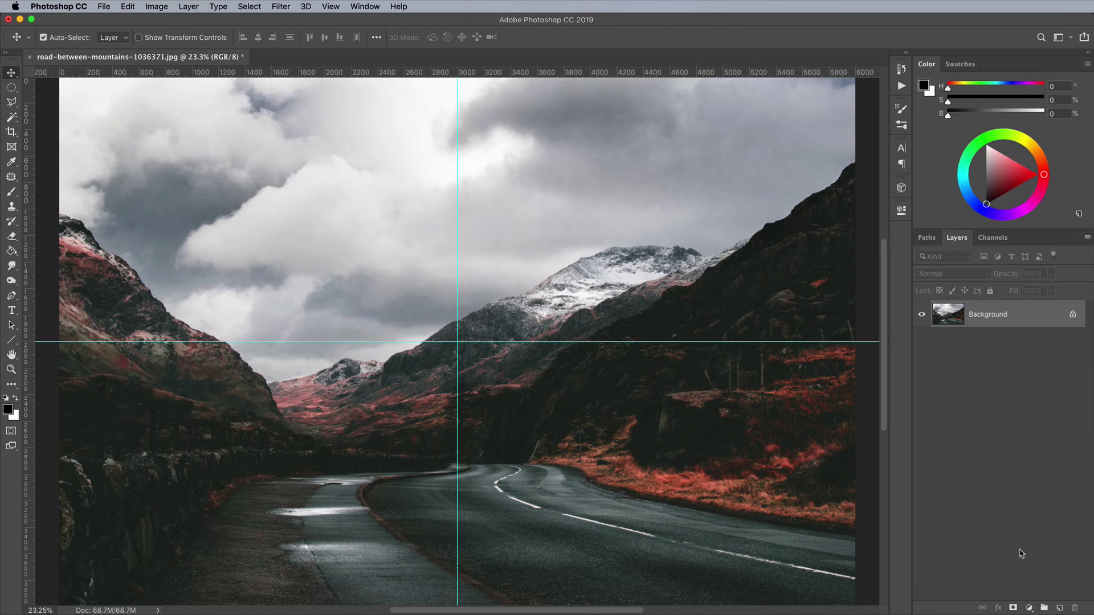
# - On new Layer 1, fill a circle centred on the guide crossing with black, then deselect
pyautogui.click(1058, 608)
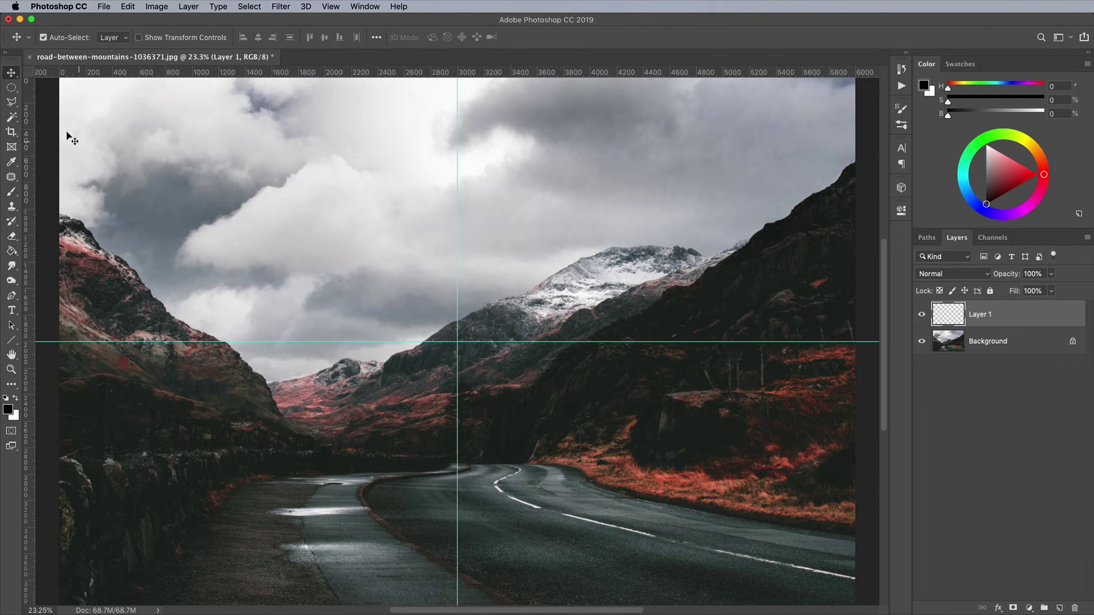
pyautogui.click(11, 88)
pyautogui.moveTo(11, 90); pyautogui.dragTo(34, 99)
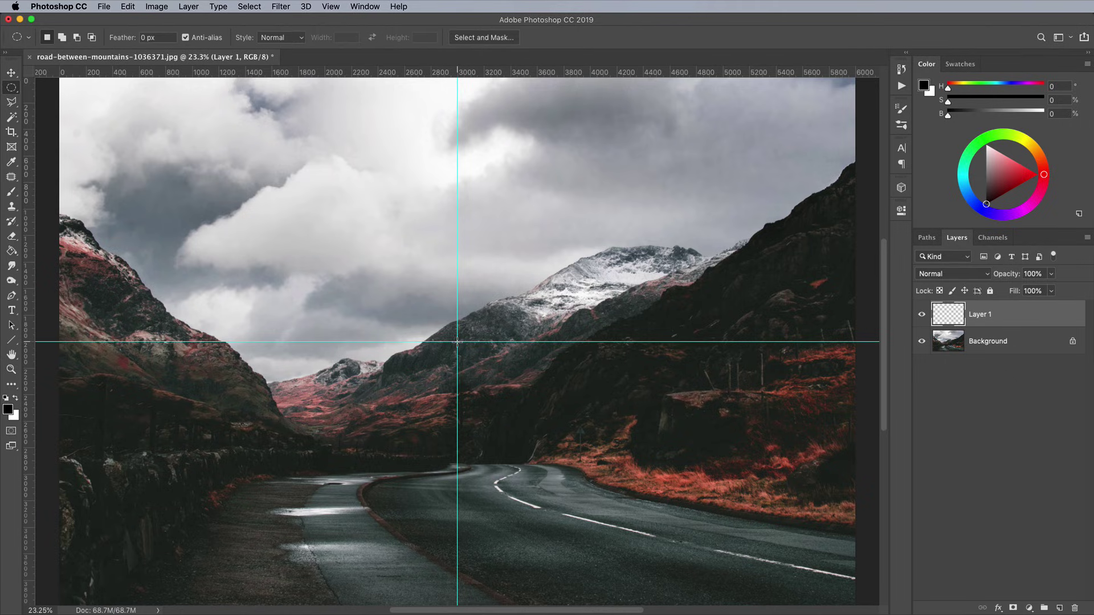
pyautogui.moveTo(457, 342); pyautogui.dragTo(262, 214)
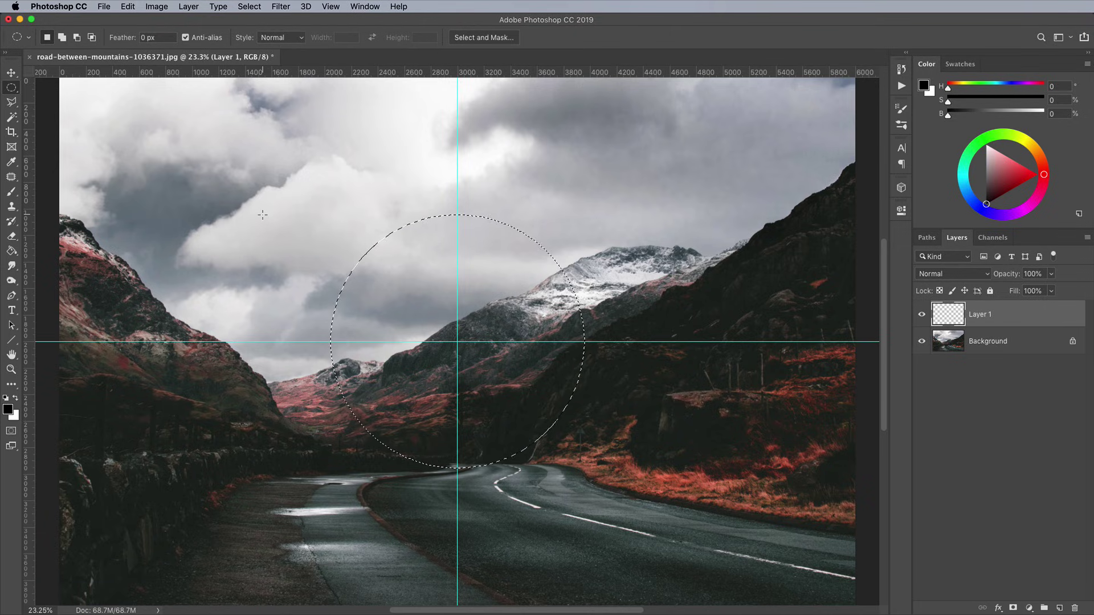
pyautogui.hotkey('alt', 'BackSpace')
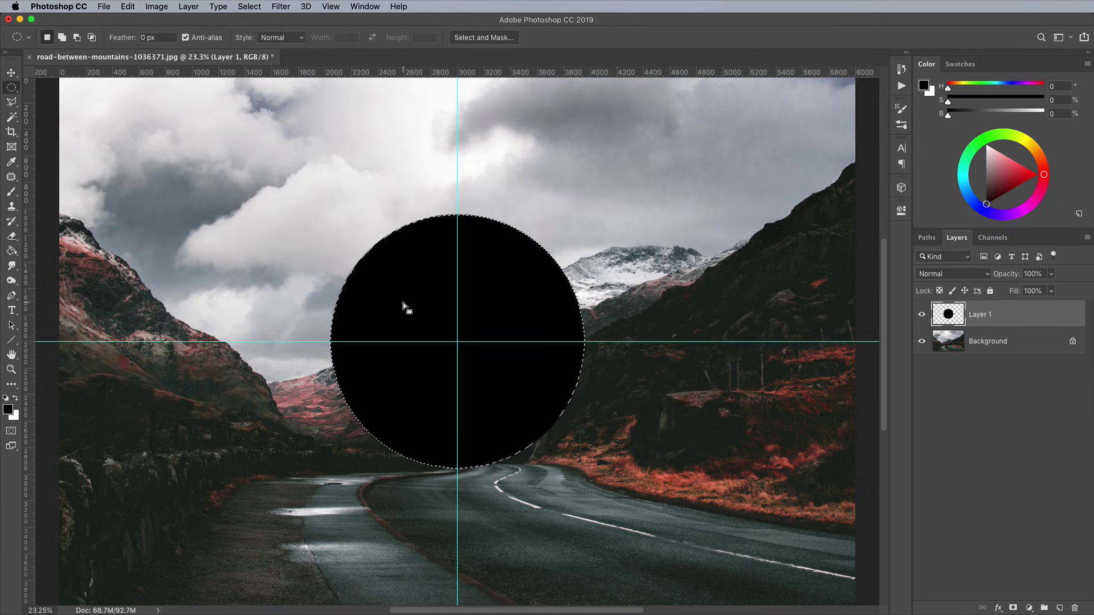
pyautogui.click(249, 6)
pyautogui.click(261, 30)
# - Duplicate the Background layer and move the copy above Layer 1
pyautogui.click(1021, 338)
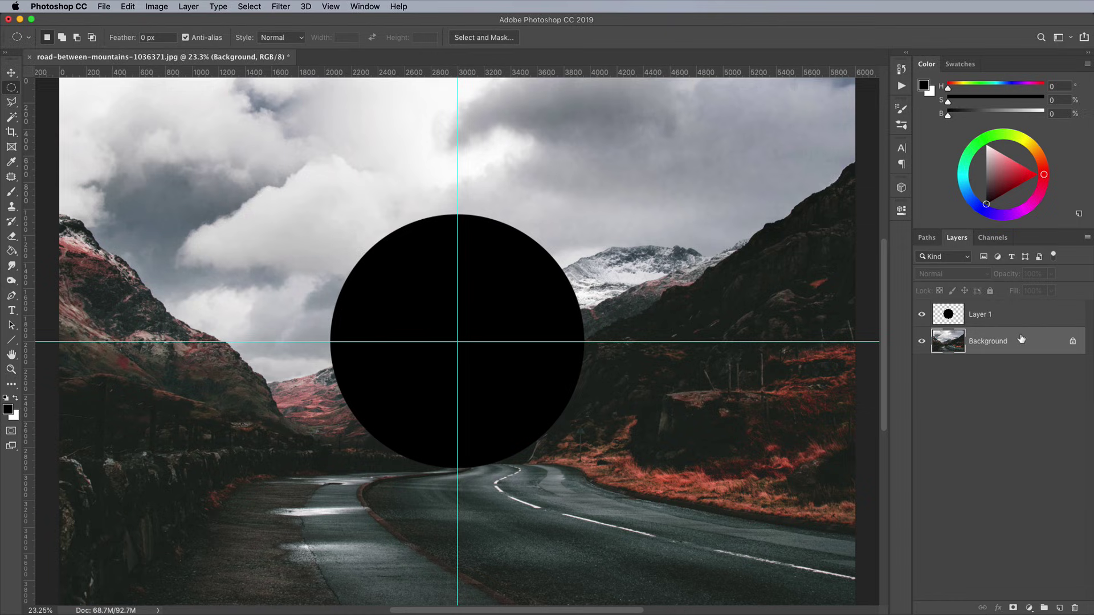
pyautogui.moveTo(1030, 340); pyautogui.dragTo(1063, 608)
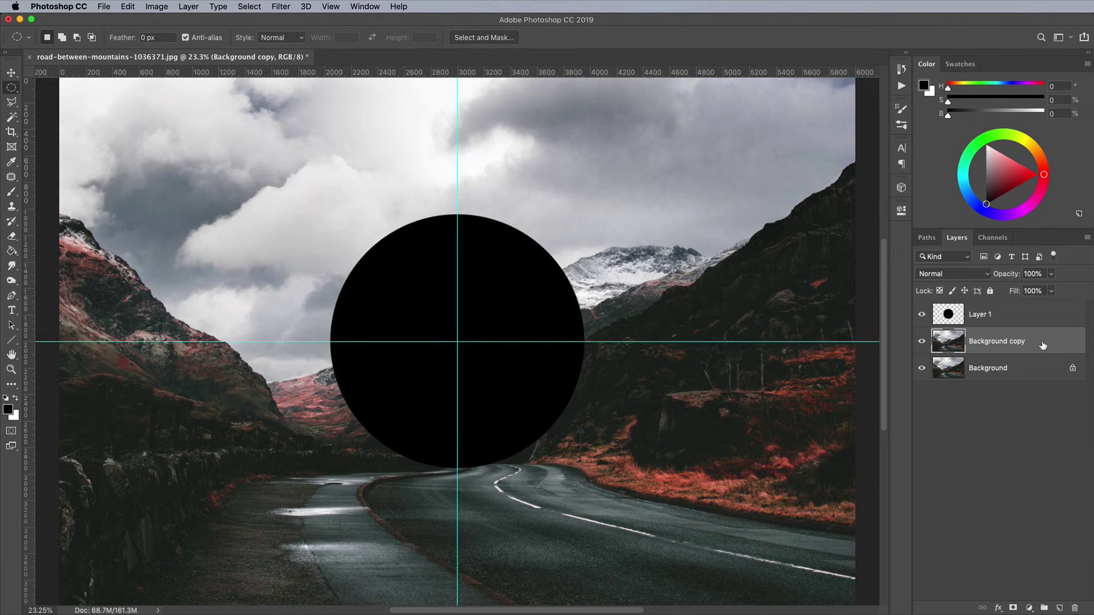
pyautogui.moveTo(1043, 345); pyautogui.dragTo(1039, 310)
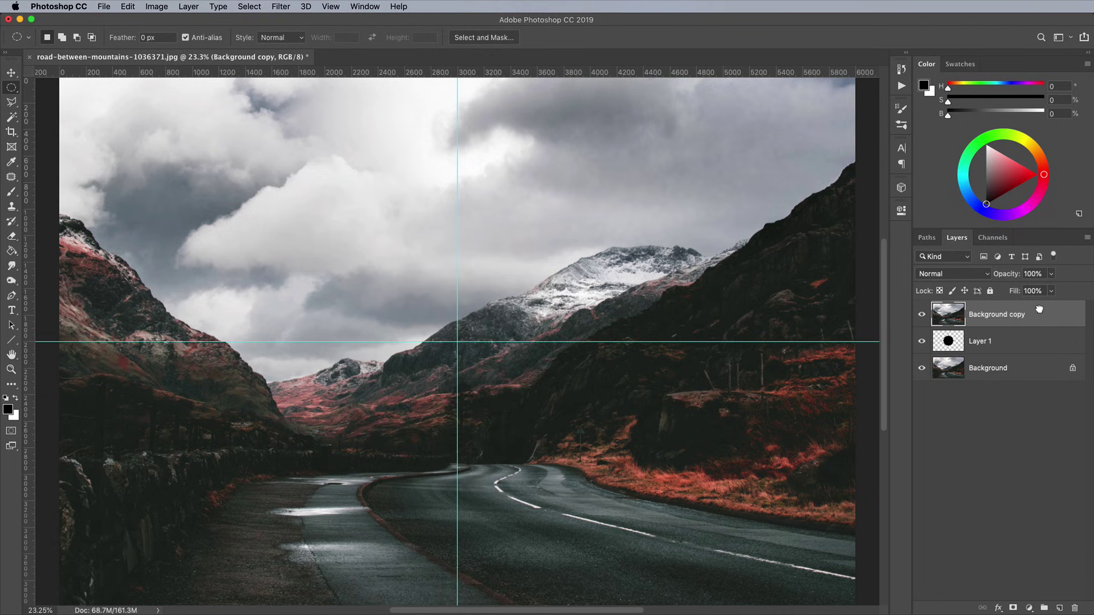
# - Apply a 100% Spherize distortion to Background copy
pyautogui.click(275, 6)
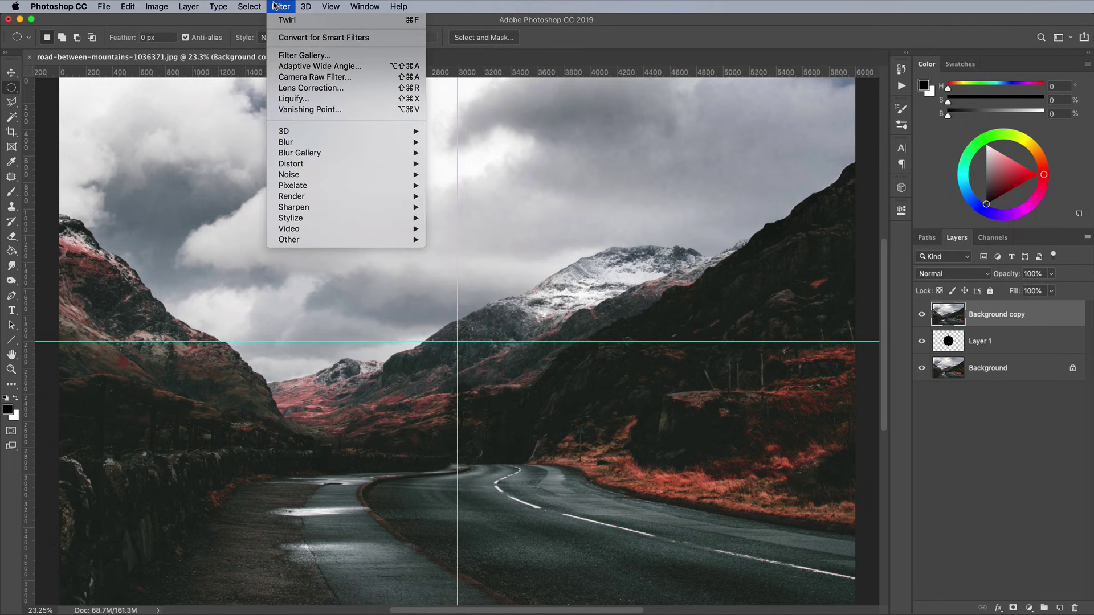
pyautogui.moveTo(308, 165)
pyautogui.click(467, 219)
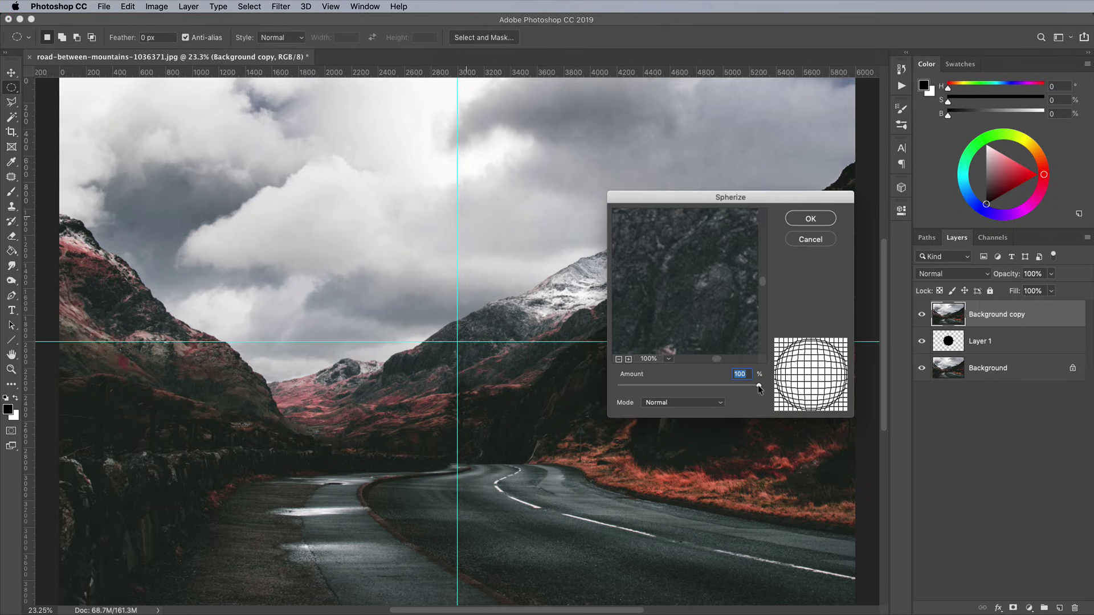
pyautogui.click(801, 219)
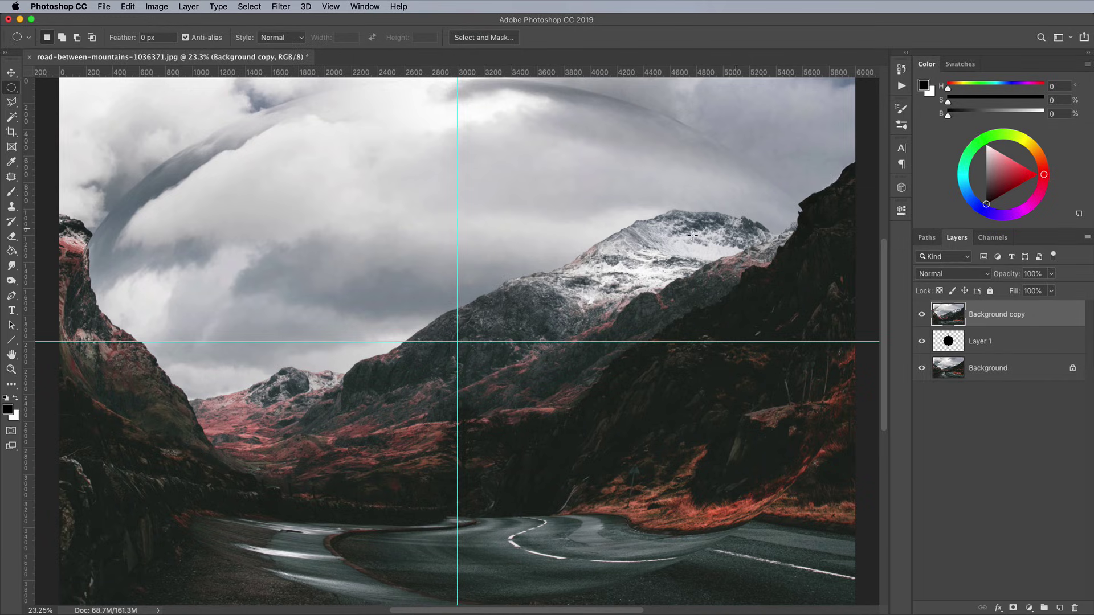
# - Scale the spherized Background copy down to a square just covering the black circle
pyautogui.press('super+t')
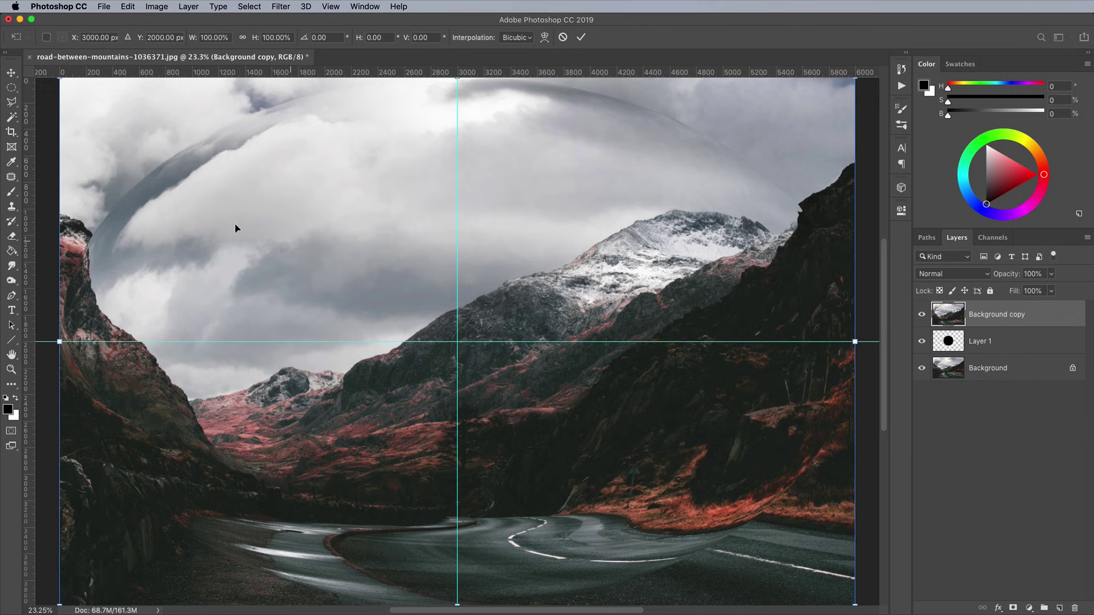
pyautogui.moveTo(63, 82); pyautogui.dragTo(333, 217)
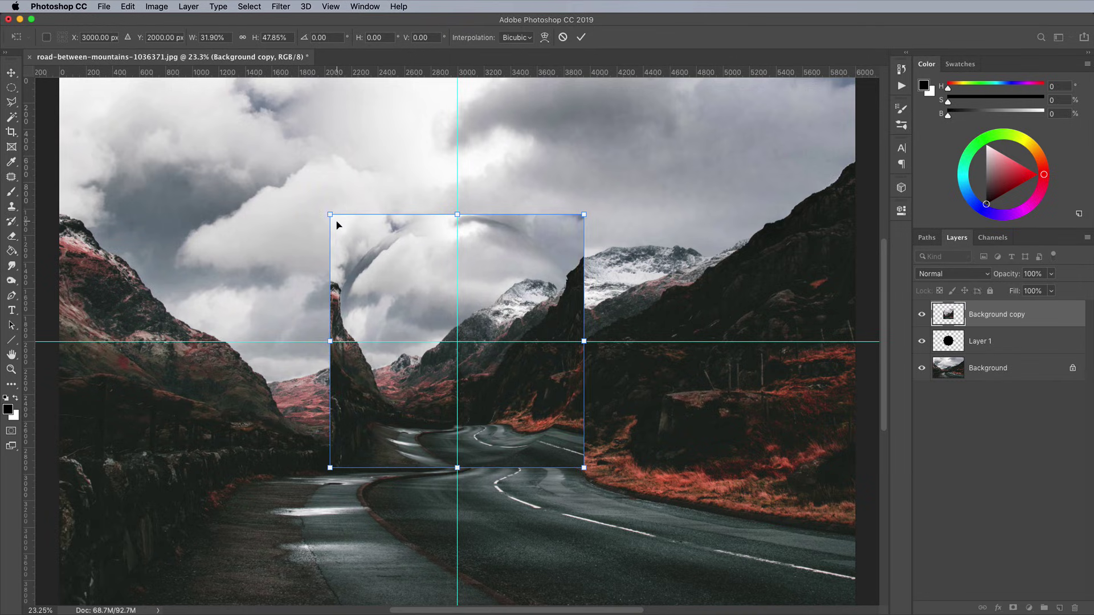
pyautogui.press('Return')
pyautogui.press('m')
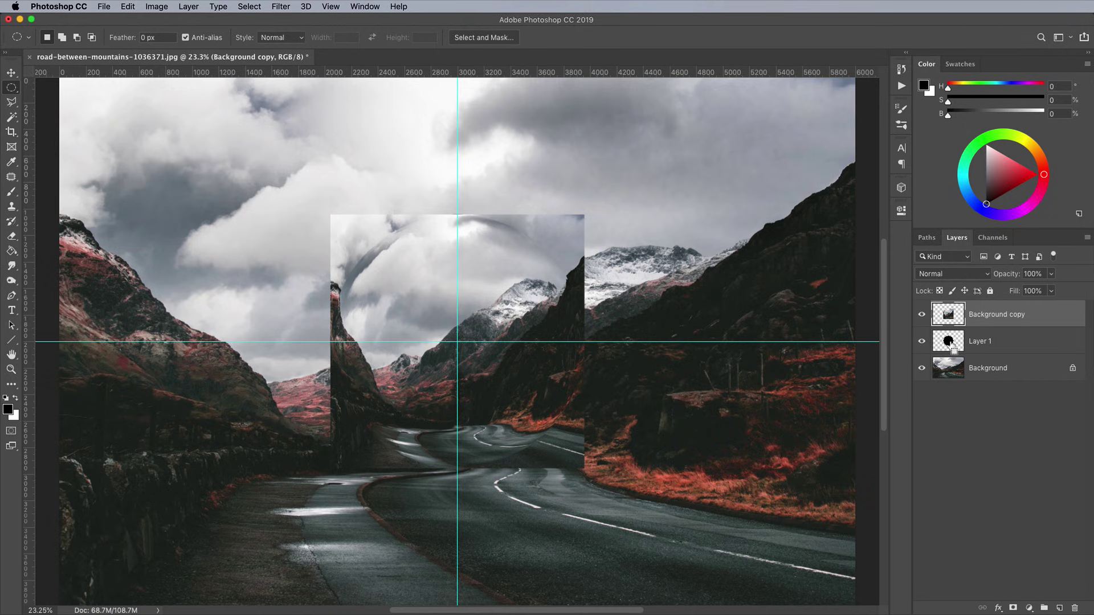
# - Mask Background copy to the Layer 1 circle, hide Layer 1, and target the copy's image
pyautogui.keyDown('super'); pyautogui.click(949, 343); pyautogui.keyUp('super')
pyautogui.click(1013, 608)
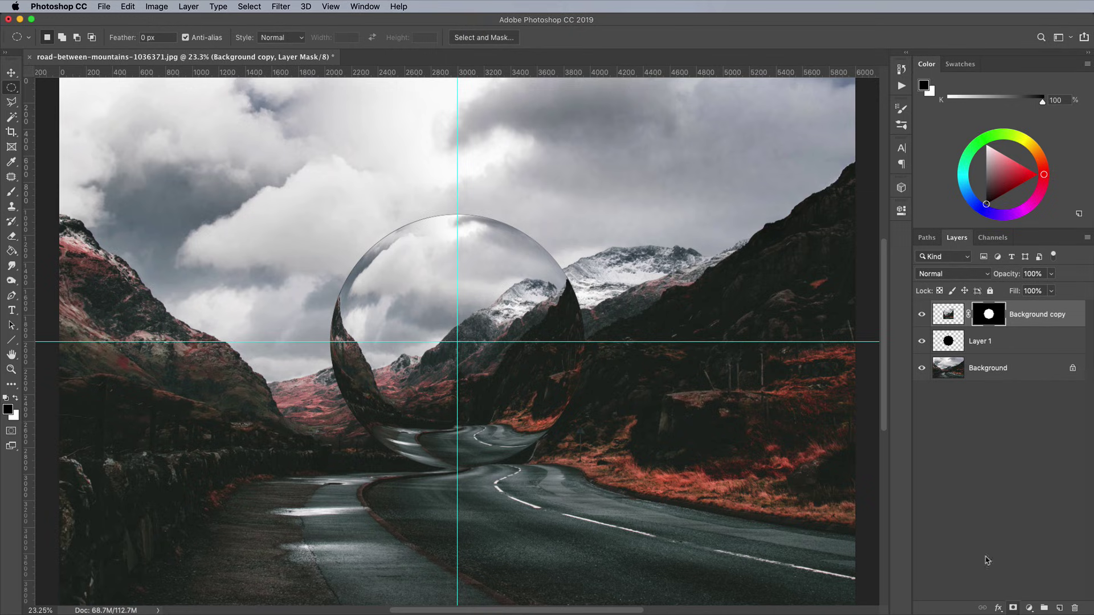
pyautogui.click(921, 341)
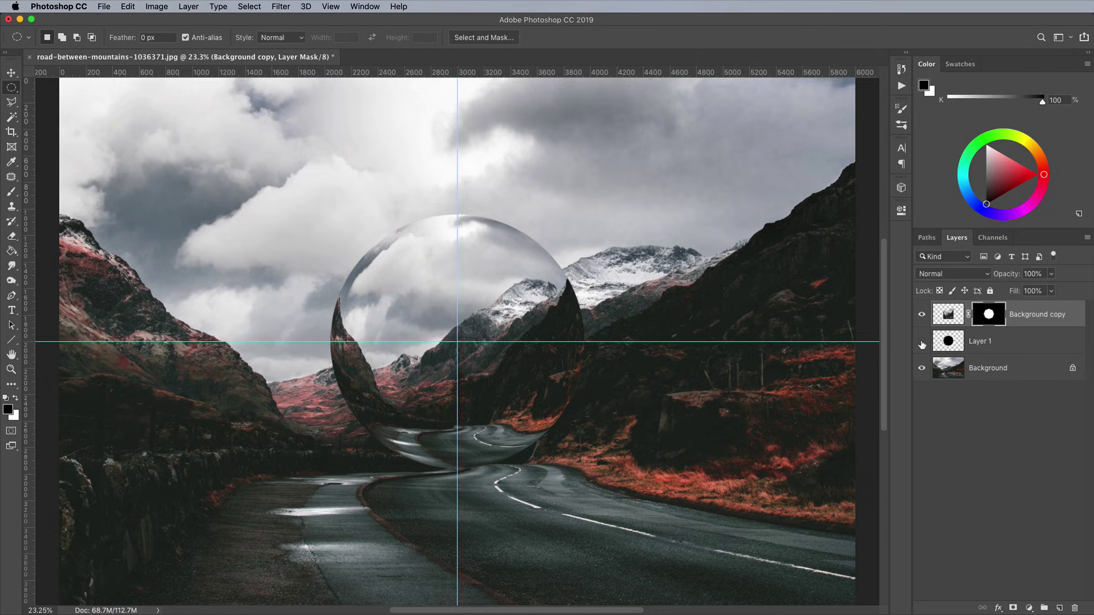
pyautogui.click(952, 315)
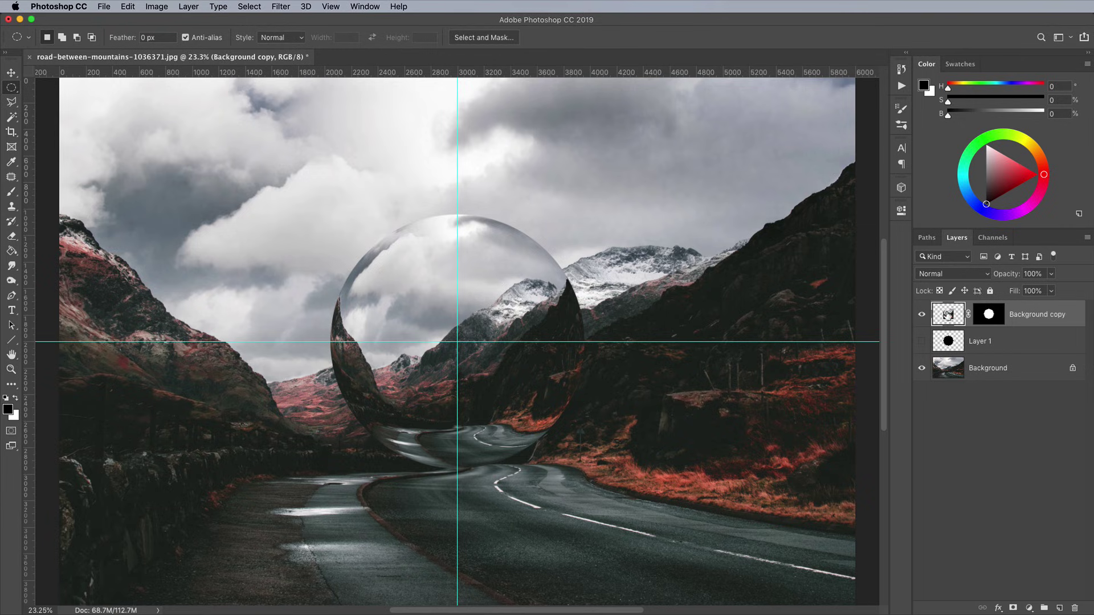
# - Try a 50° Twirl on the whole sphere layer, then undo it
pyautogui.click(281, 7)
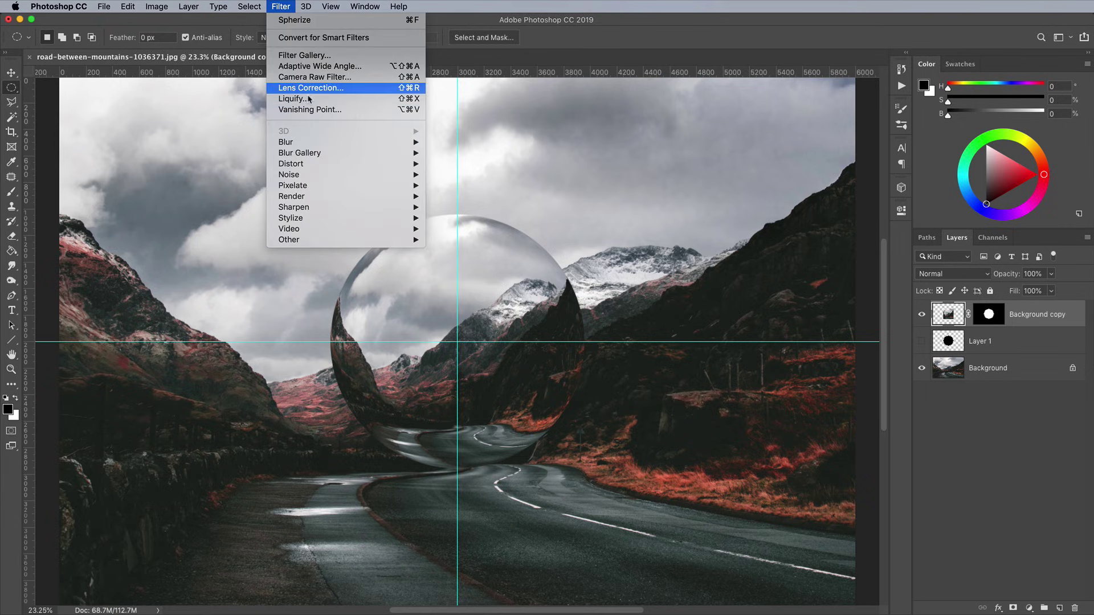
pyautogui.moveTo(324, 165)
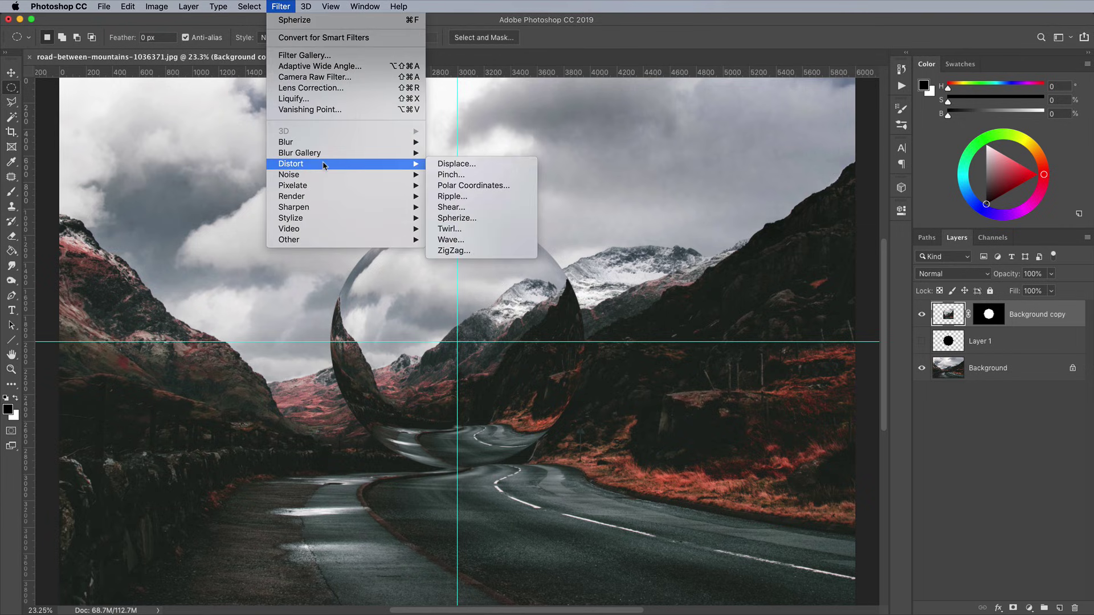
pyautogui.click(450, 229)
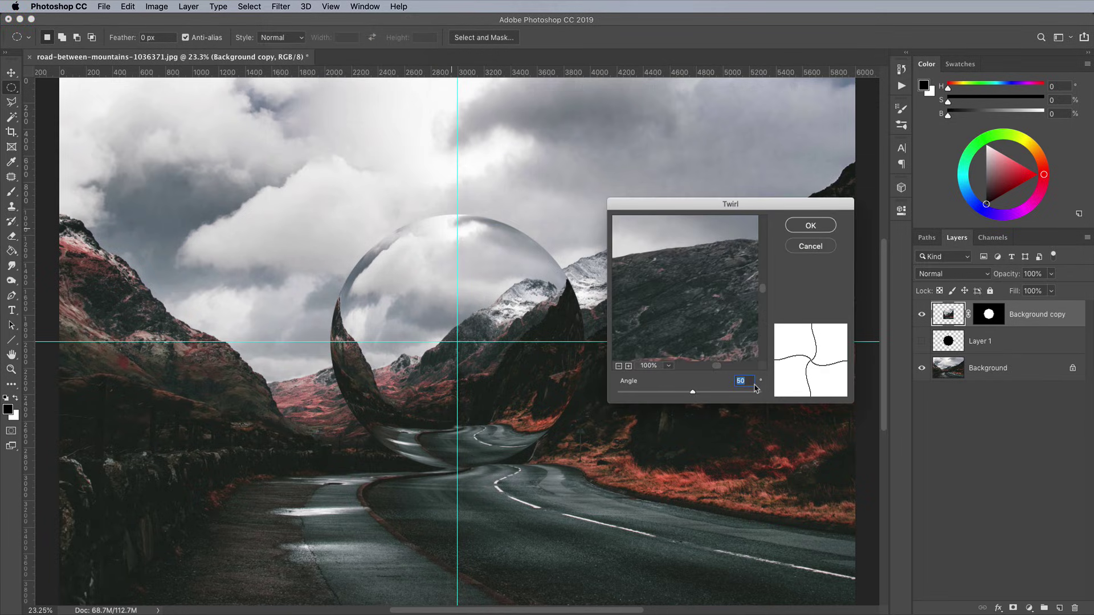
pyautogui.click(806, 225)
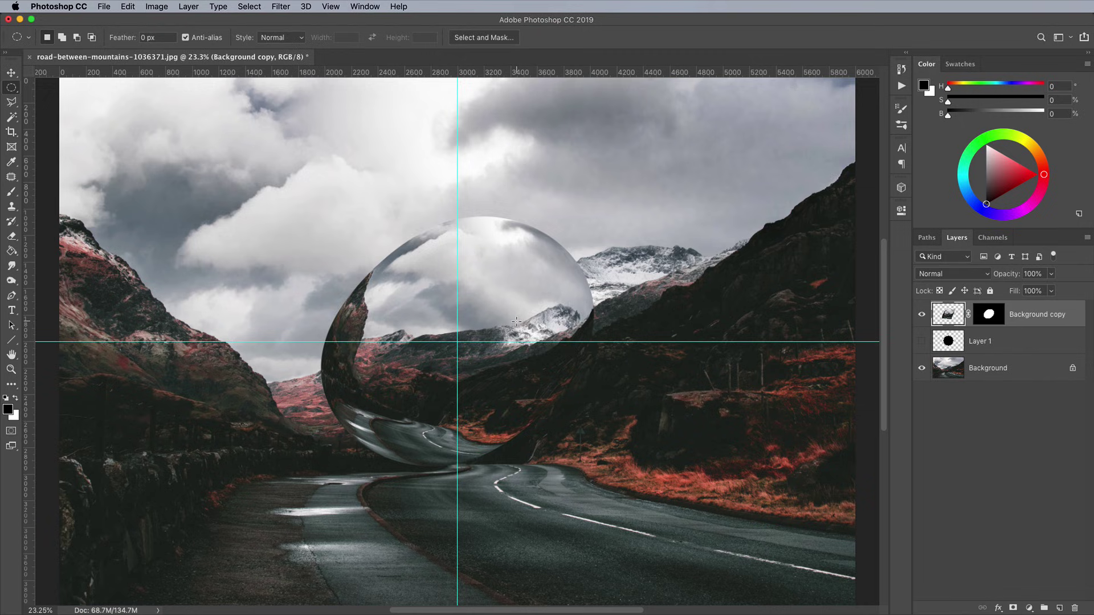
pyautogui.press('super+z')
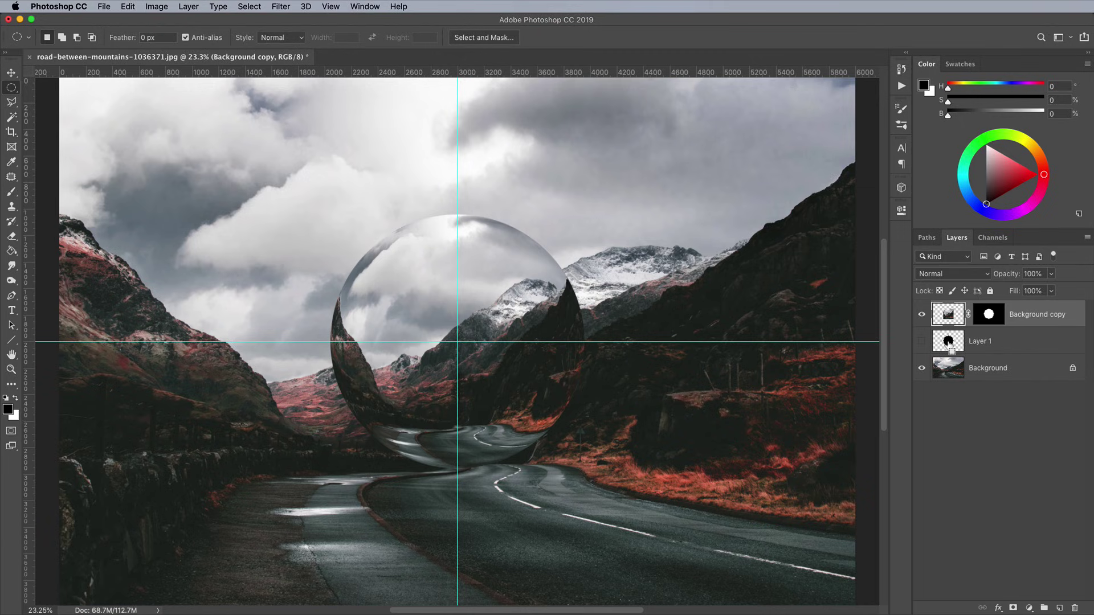
# - Reapply the 50° twirl inside the circle selection only, deselect, and hide guides
pyautogui.keyDown('super'); pyautogui.click(949, 345); pyautogui.keyUp('super')
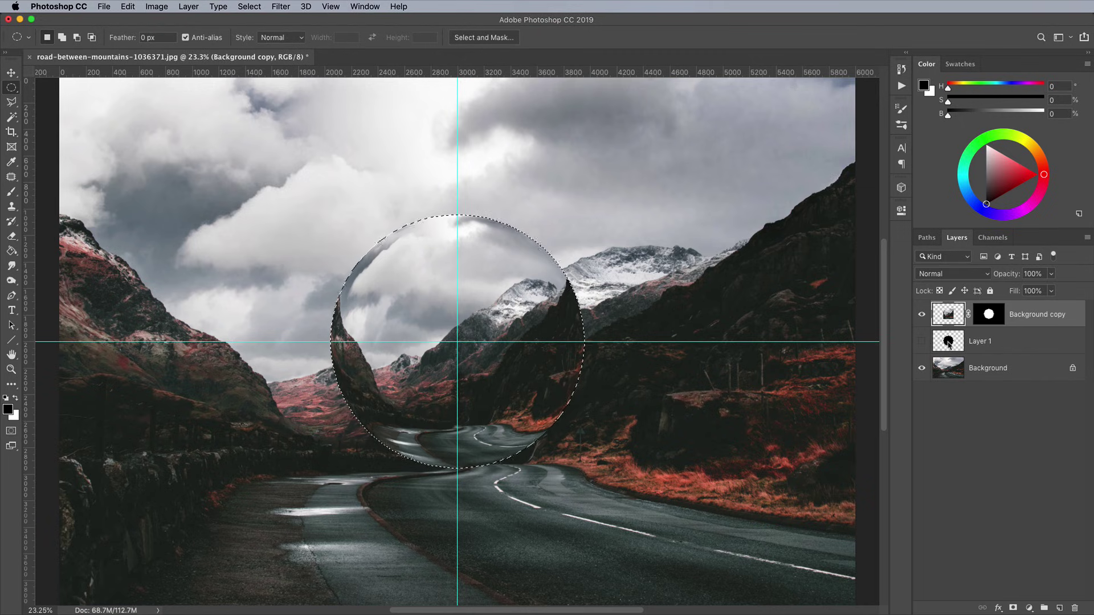
pyautogui.click(281, 6)
pyautogui.click(290, 22)
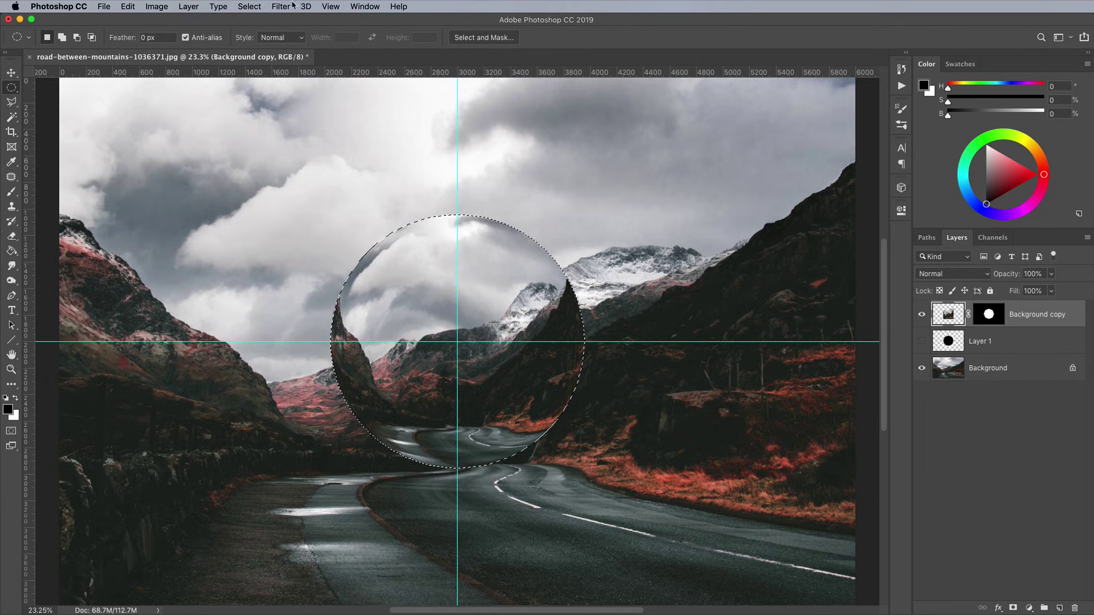
pyautogui.press('super+d')
pyautogui.press('super+semicolon')
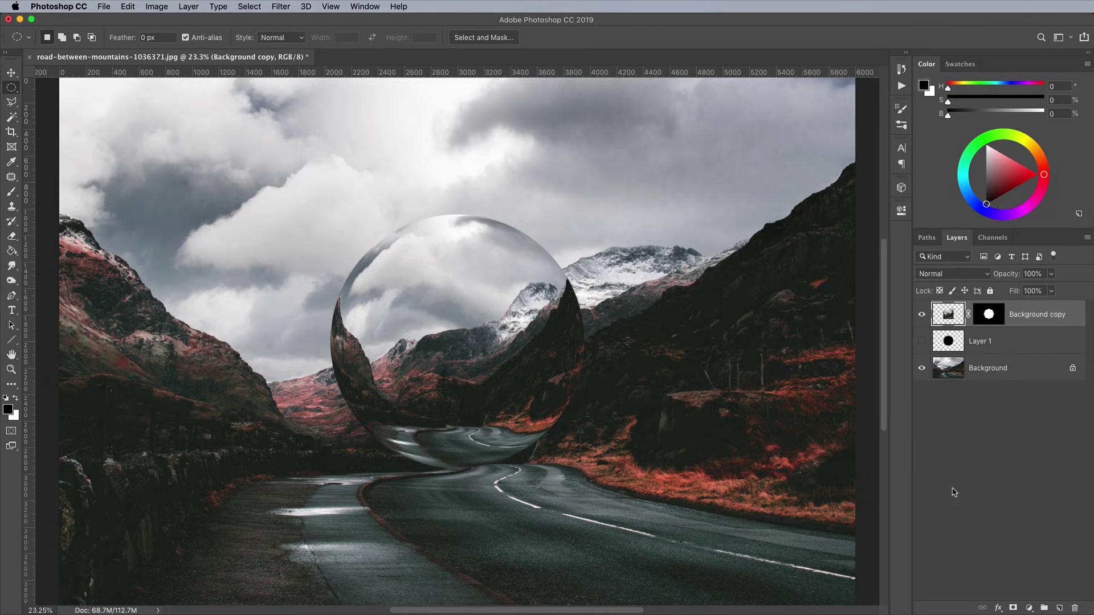
# - On new Layer 2, paint black on the sphere's upper-left edge and white along its top
pyautogui.click(1060, 608)
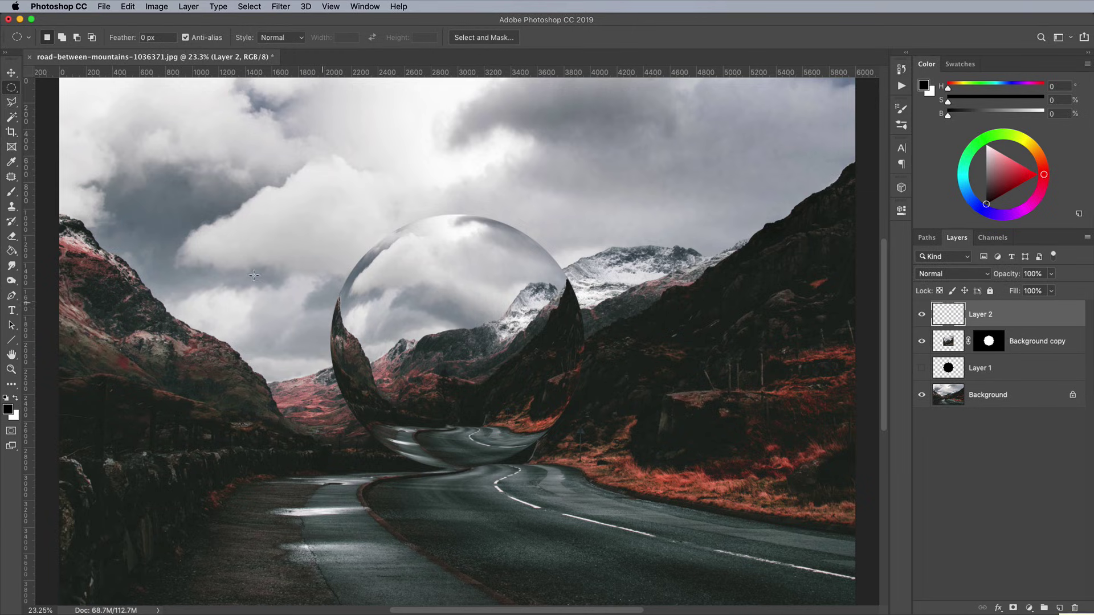
pyautogui.click(11, 192)
pyautogui.click(50, 33)
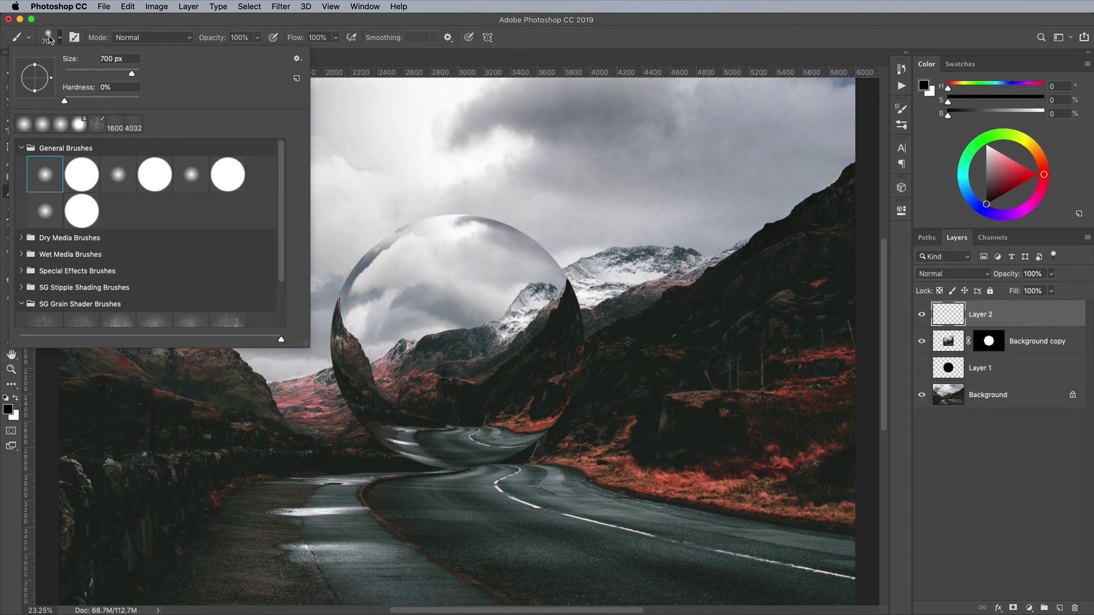
pyautogui.click(553, 43)
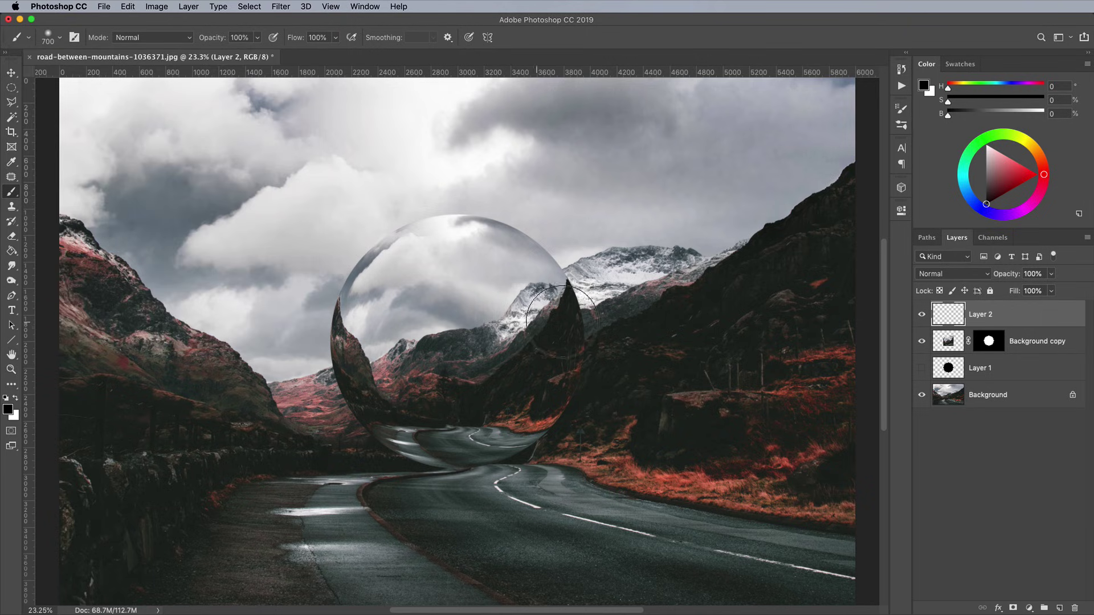
pyautogui.keyDown('super'); pyautogui.click(947, 367); pyautogui.keyUp('super')
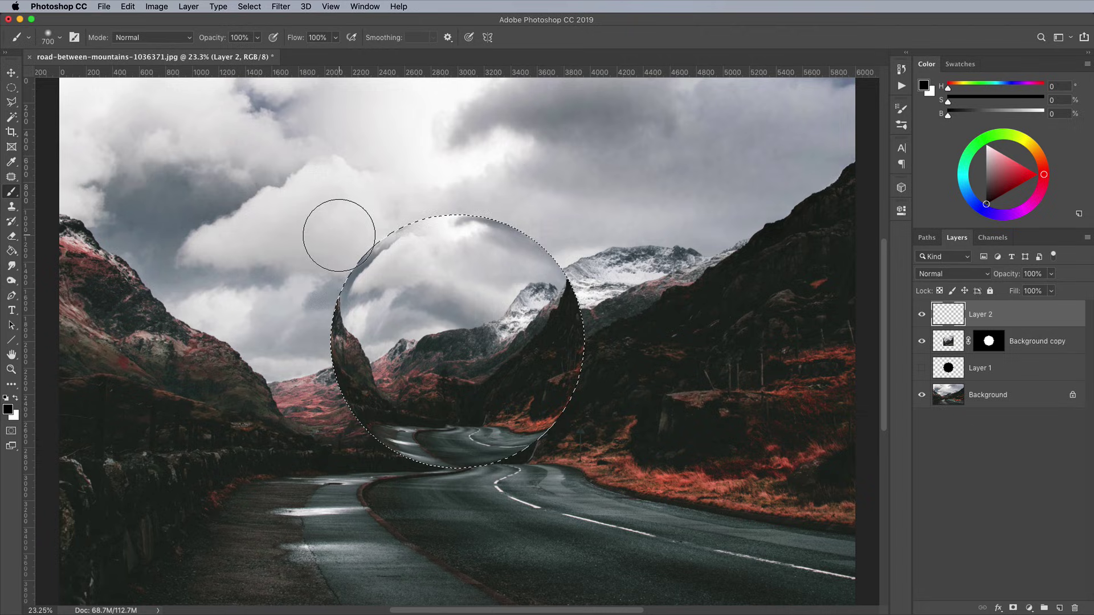
pyautogui.moveTo(342, 237)
pyautogui.mouseDown()
pyautogui.moveTo(305, 314)
pyautogui.moveTo(399, 444)
pyautogui.moveTo(490, 450)
pyautogui.mouseUp()
pyautogui.moveTo(321, 253); pyautogui.dragTo(328, 325)
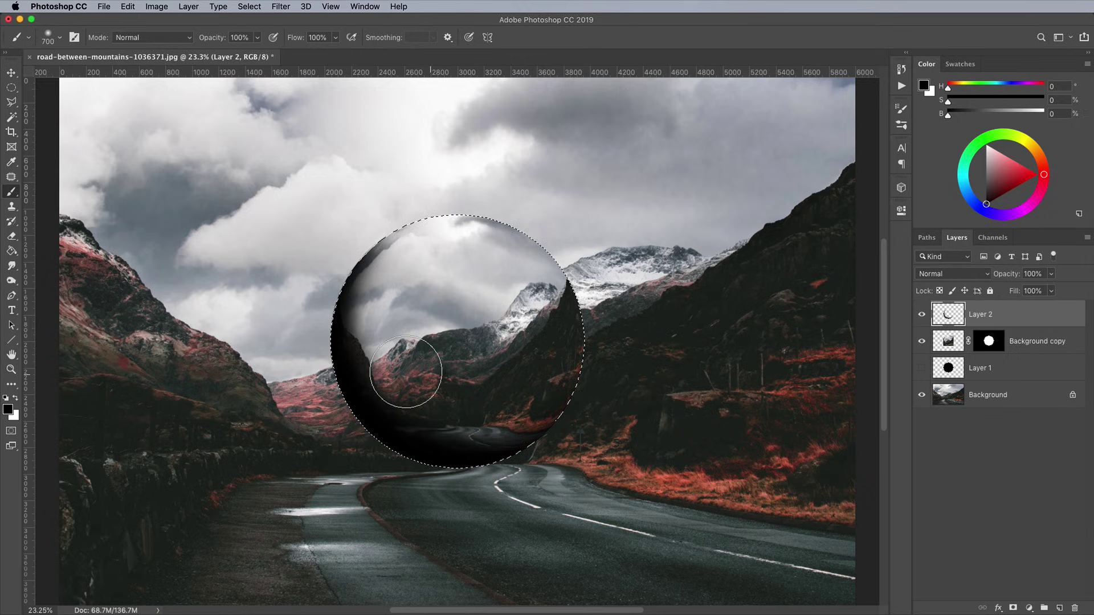
pyautogui.click(15, 398)
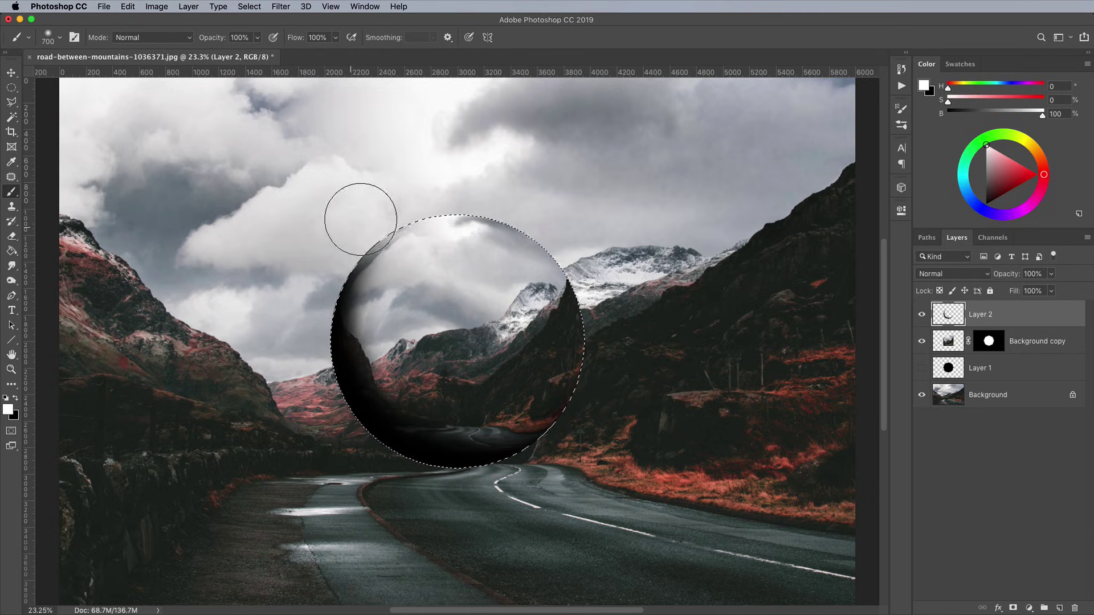
pyautogui.moveTo(366, 207)
pyautogui.mouseDown()
pyautogui.moveTo(430, 197)
pyautogui.moveTo(493, 208)
pyautogui.mouseUp()
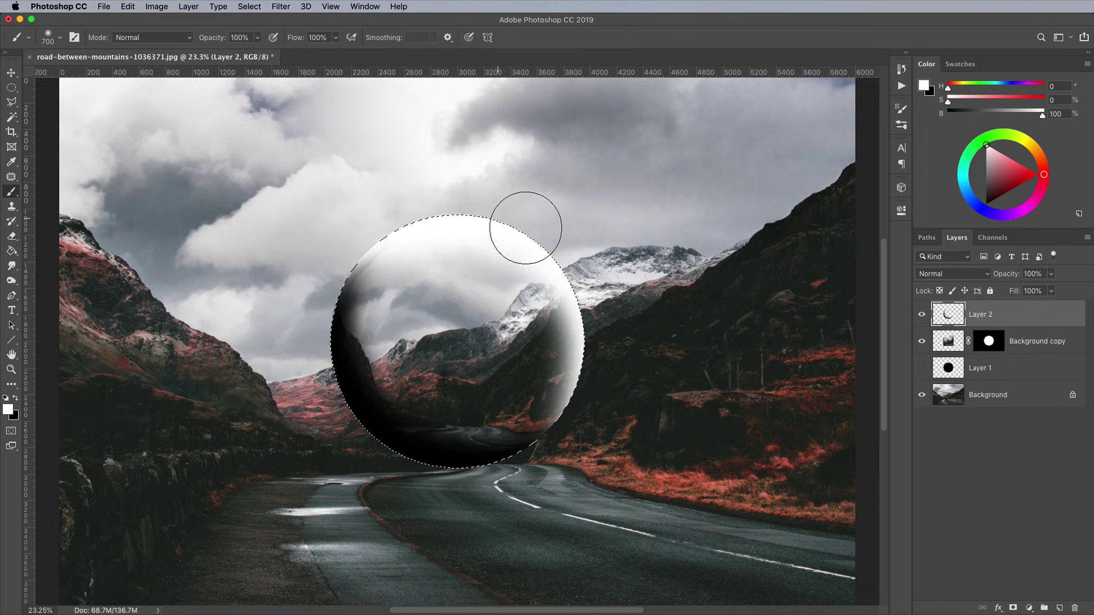
# - Set Layer 2 to Soft Light at 40% opacity and deselect
pyautogui.click(938, 275)
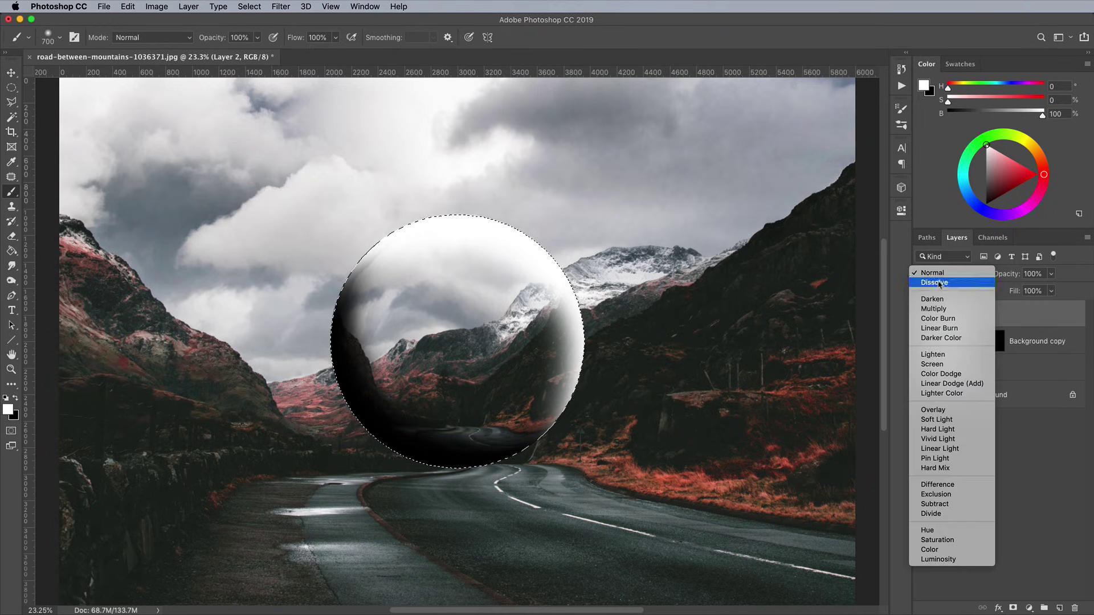
pyautogui.click(935, 419)
pyautogui.moveTo(1050, 274); pyautogui.dragTo(1020, 290)
pyautogui.press('super+d')
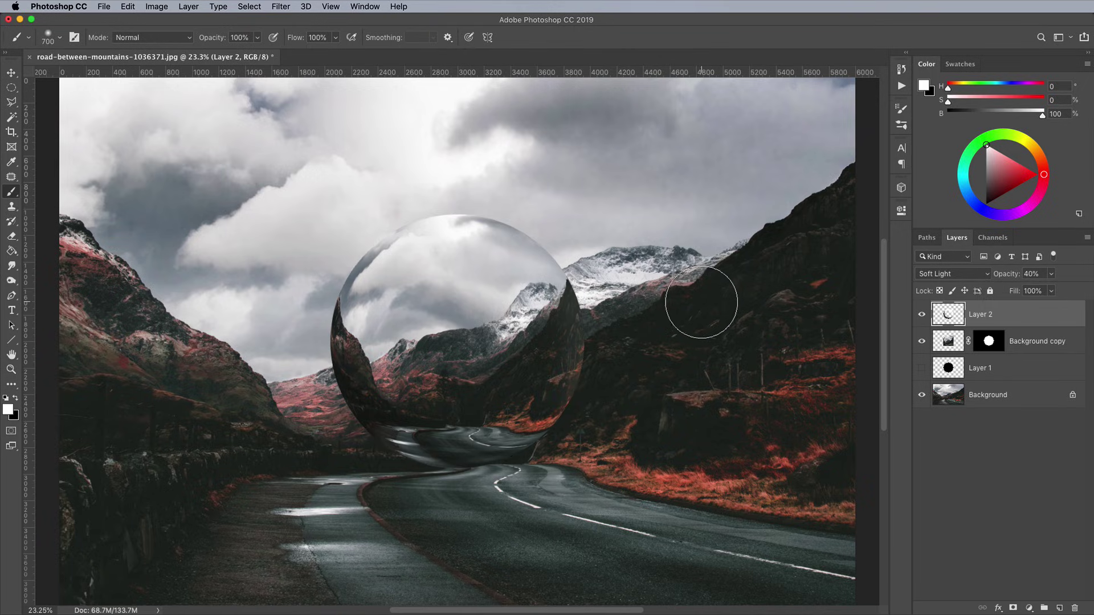
# - Give Background copy a white Overlay Inner Glow: choke 0%, size 139 px, opacity 30%
pyautogui.doubleClick(1077, 344)
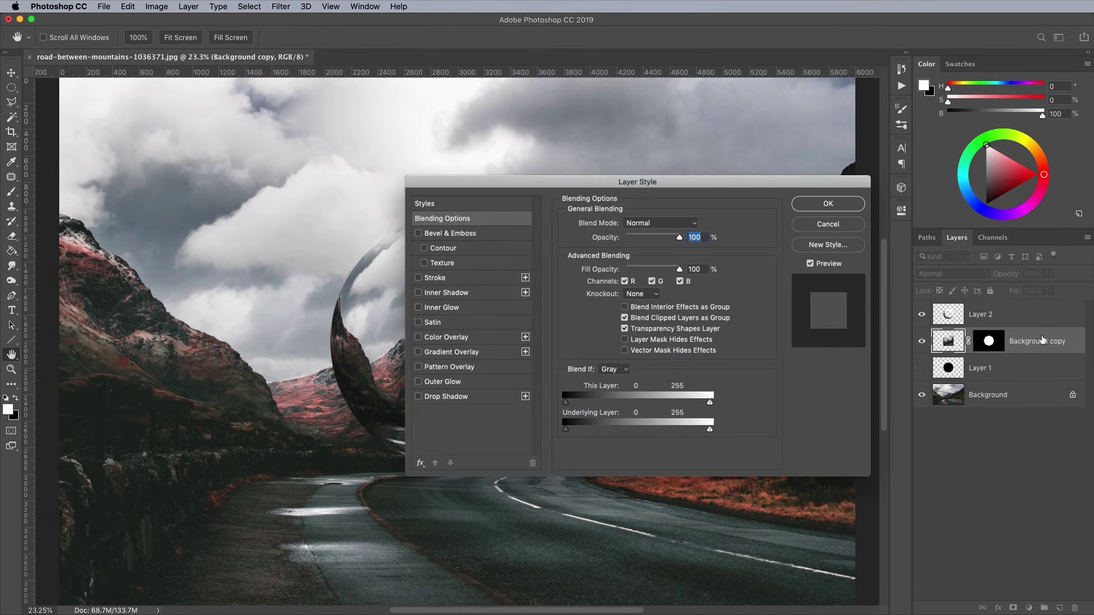
pyautogui.click(456, 308)
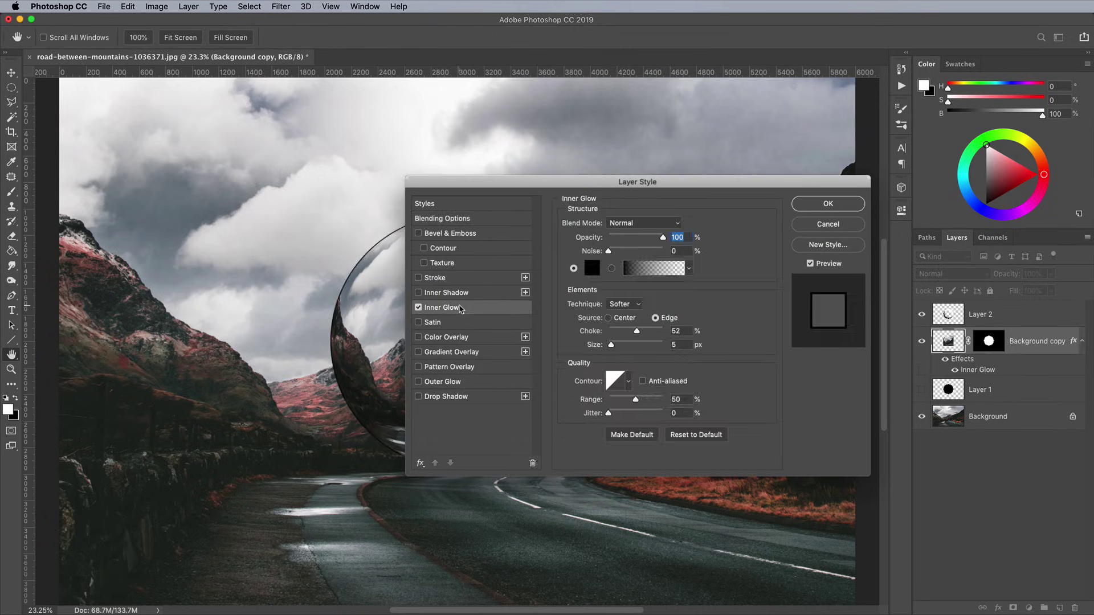
pyautogui.click(592, 268)
pyautogui.click(402, 296)
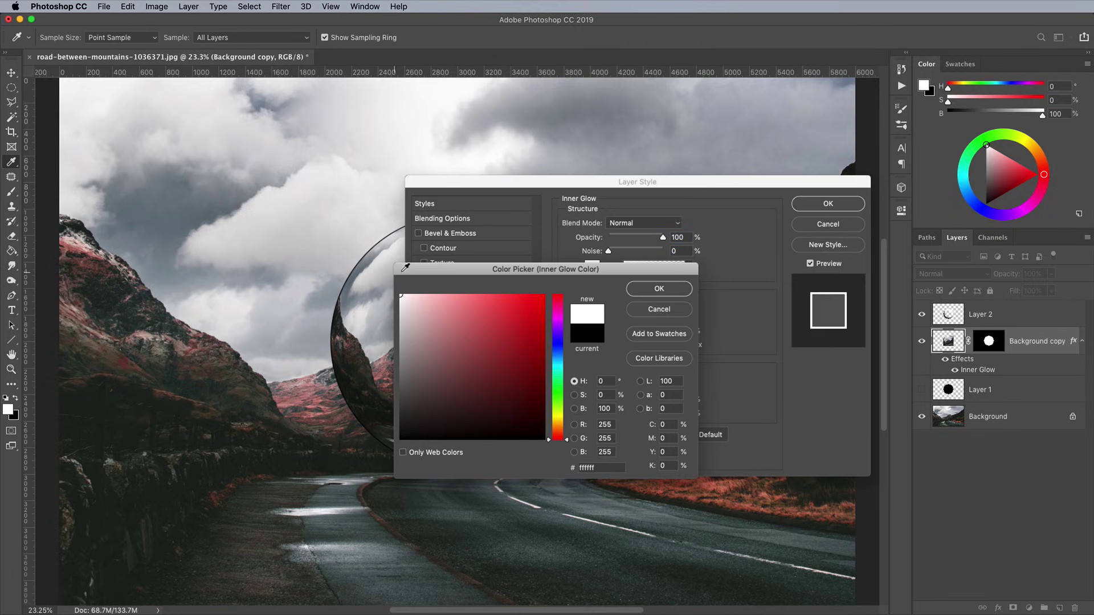
pyautogui.click(631, 292)
pyautogui.click(642, 222)
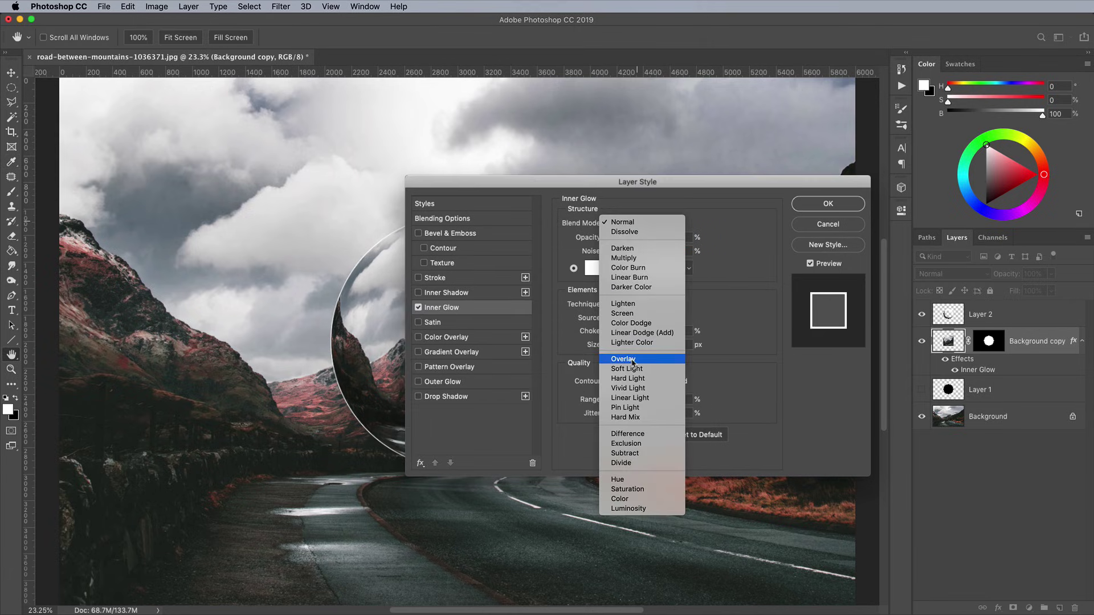
pyautogui.click(643, 361)
pyautogui.moveTo(637, 182); pyautogui.dragTo(800, 203)
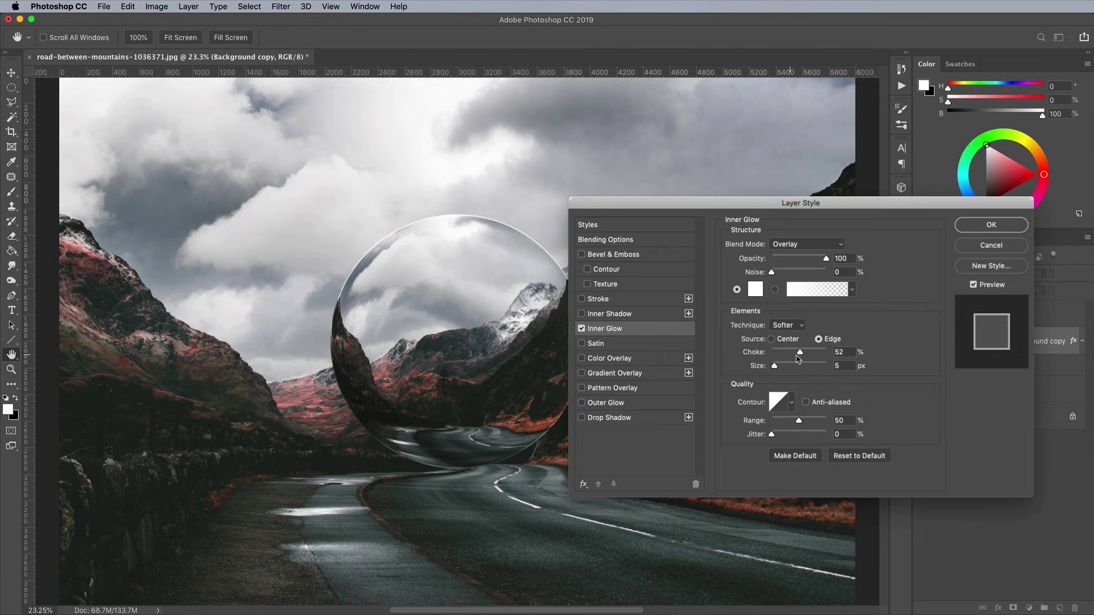
pyautogui.moveTo(799, 354)
pyautogui.mouseDown()
pyautogui.moveTo(775, 357)
pyautogui.moveTo(802, 367)
pyautogui.mouseUp()
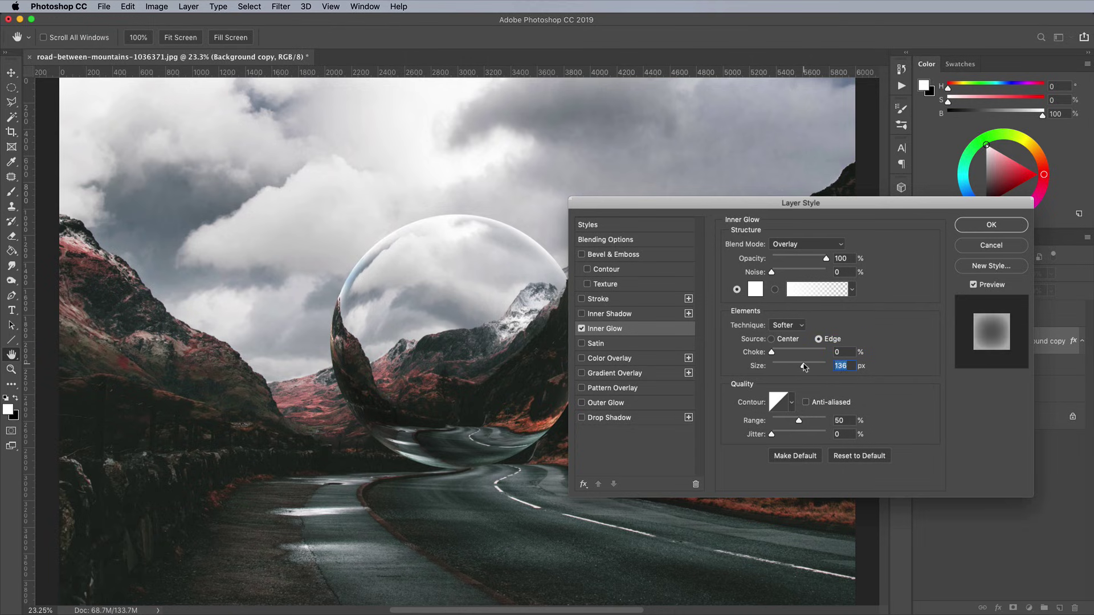
pyautogui.moveTo(826, 260); pyautogui.dragTo(800, 264)
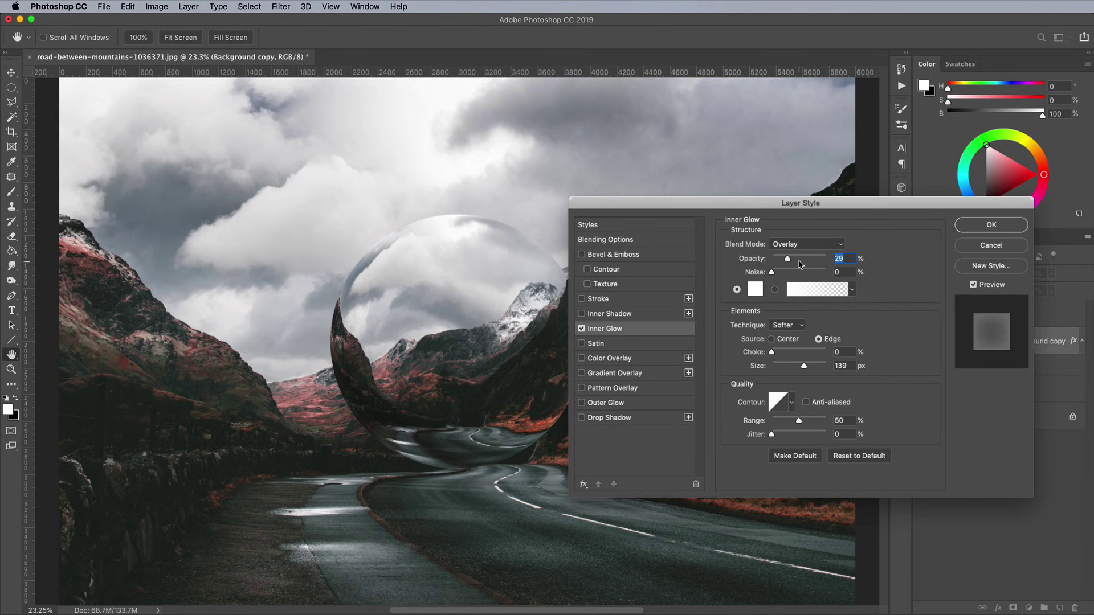
# - Apply the glow, then paint a white 500 px highlight on the sphere's top on new Layer 3
pyautogui.click(971, 228)
pyautogui.click(1022, 318)
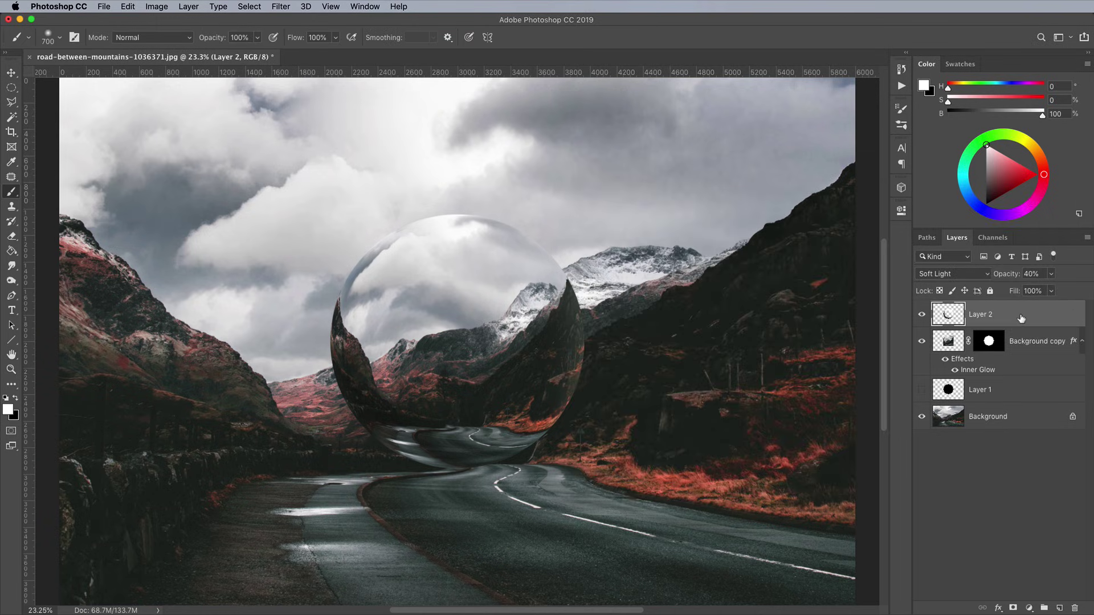
pyautogui.click(1059, 608)
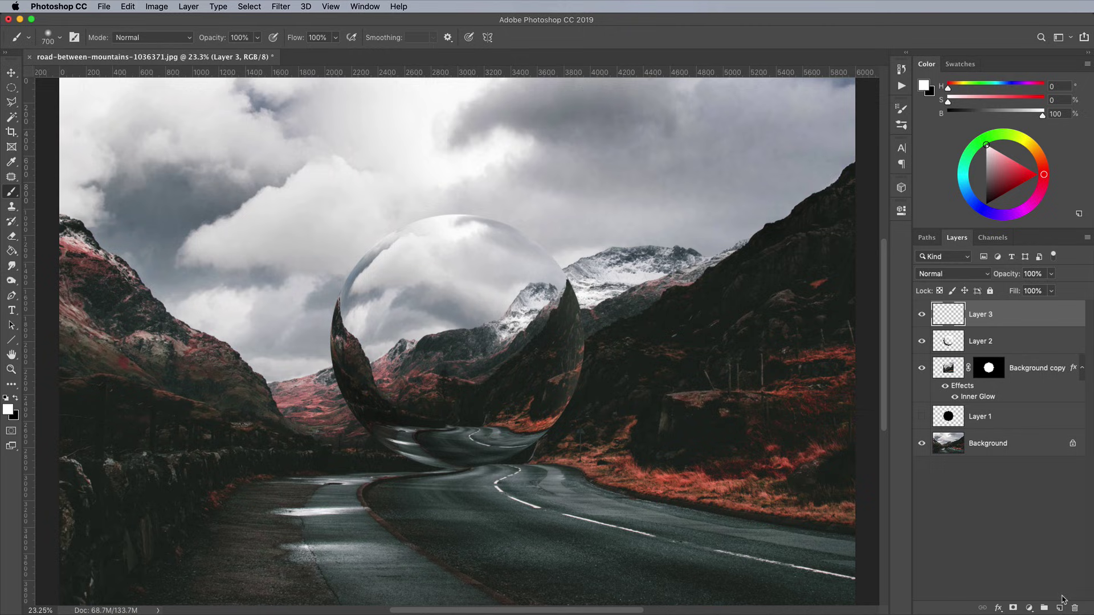
pyautogui.press('[')
pyautogui.press('[')
pyautogui.moveTo(439, 256)
pyautogui.mouseDown()
pyautogui.moveTo(522, 287)
pyautogui.moveTo(543, 331)
pyautogui.moveTo(513, 272)
pyautogui.moveTo(411, 253)
pyautogui.moveTo(524, 287)
pyautogui.moveTo(544, 308)
pyautogui.mouseUp()
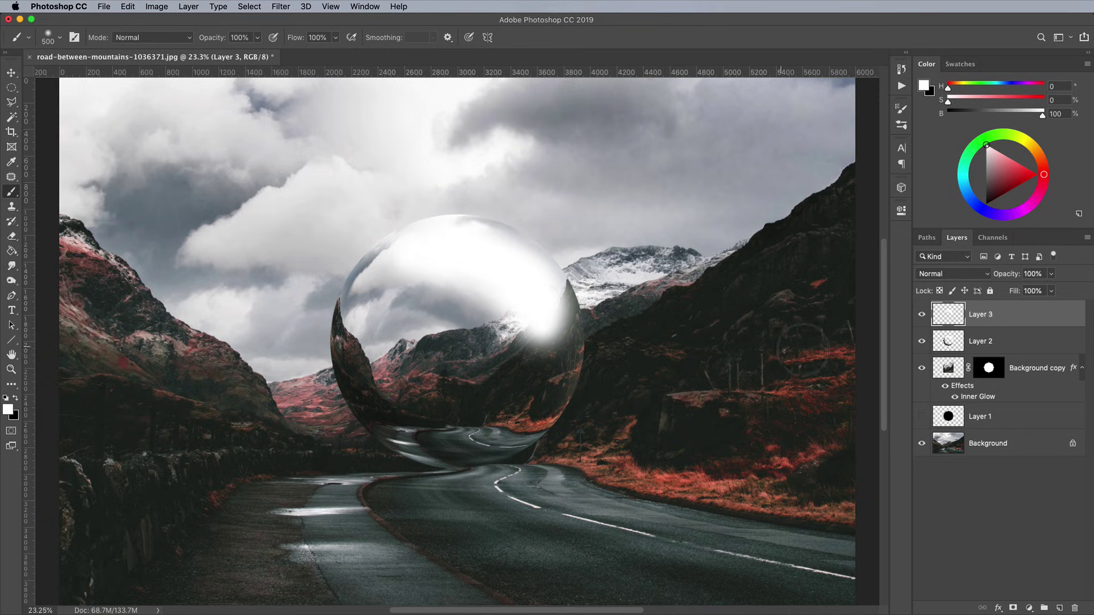
# - Blend Layer 3 in Overlay at 53% opacity
pyautogui.click(986, 275)
pyautogui.click(947, 410)
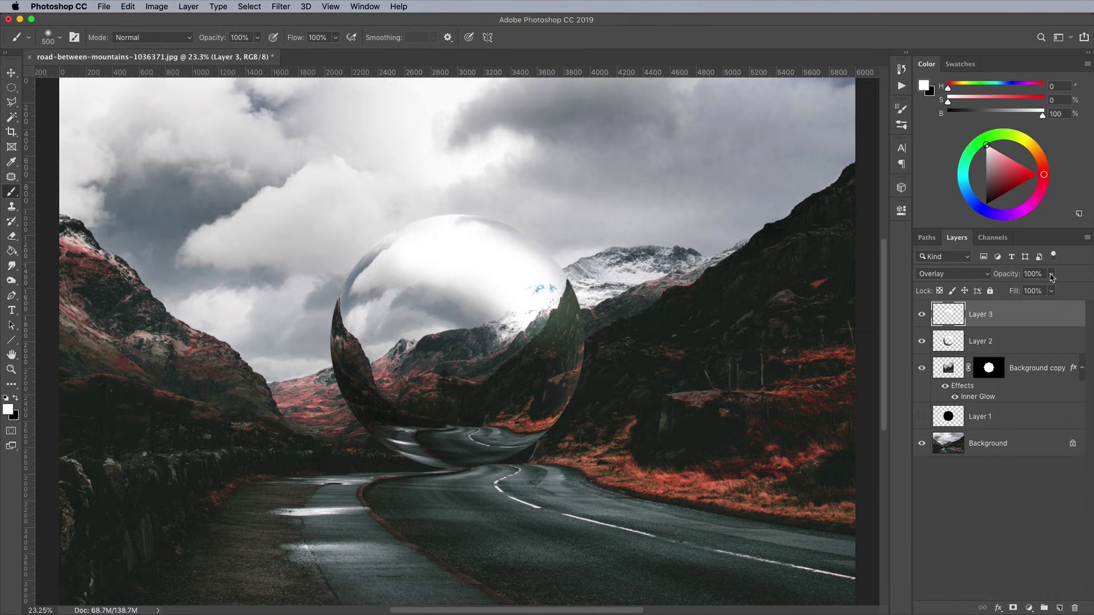
pyautogui.moveTo(1051, 275); pyautogui.dragTo(1025, 290)
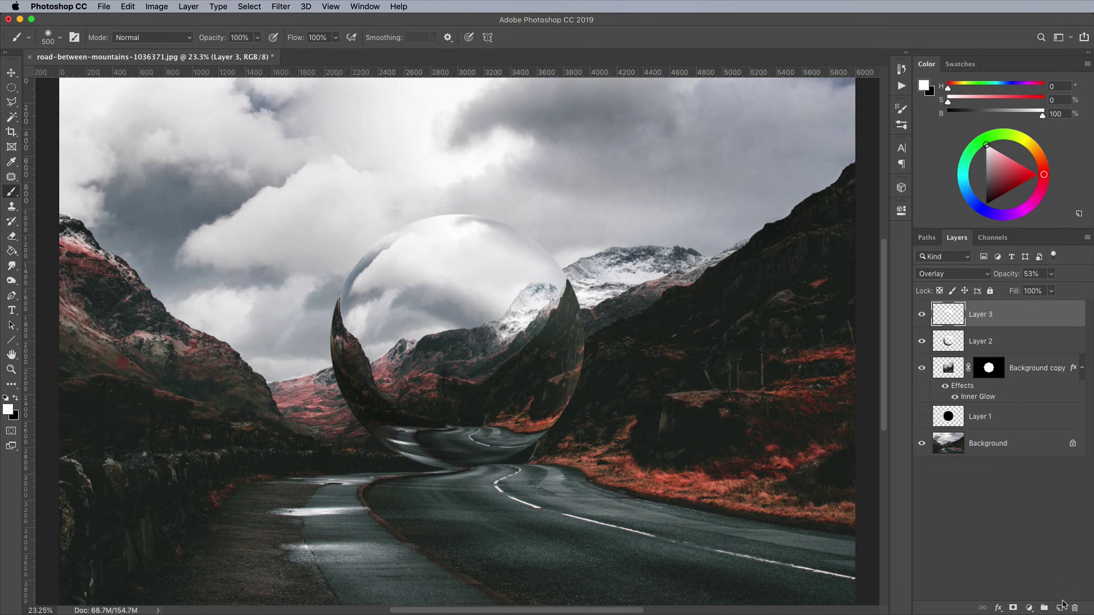
# - On new Layer 4, dab a soft black spot with a 900 px brush
pyautogui.click(1058, 608)
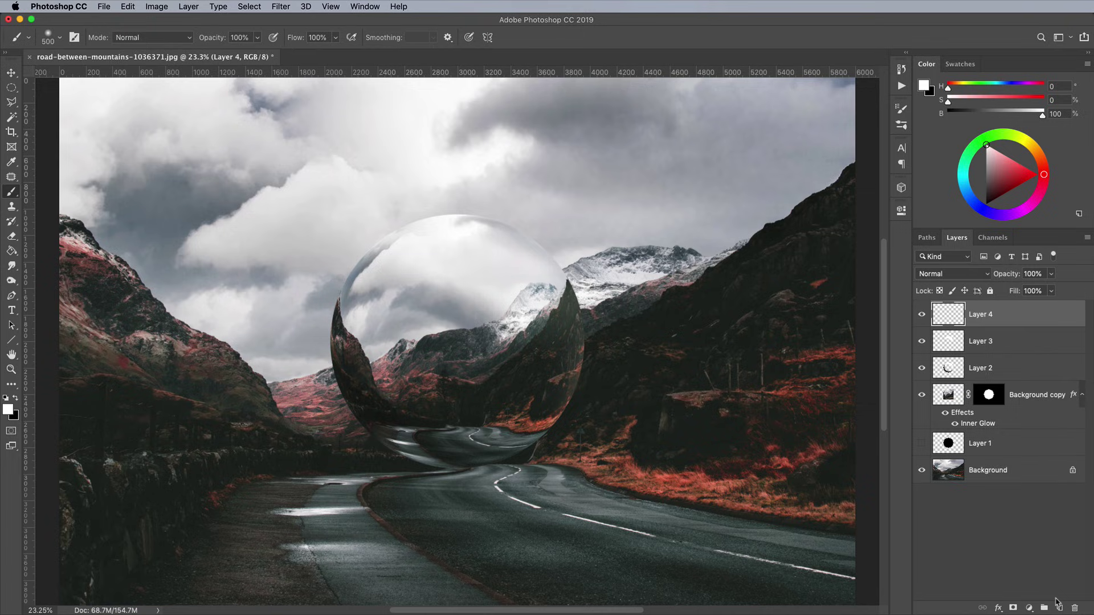
pyautogui.click(15, 398)
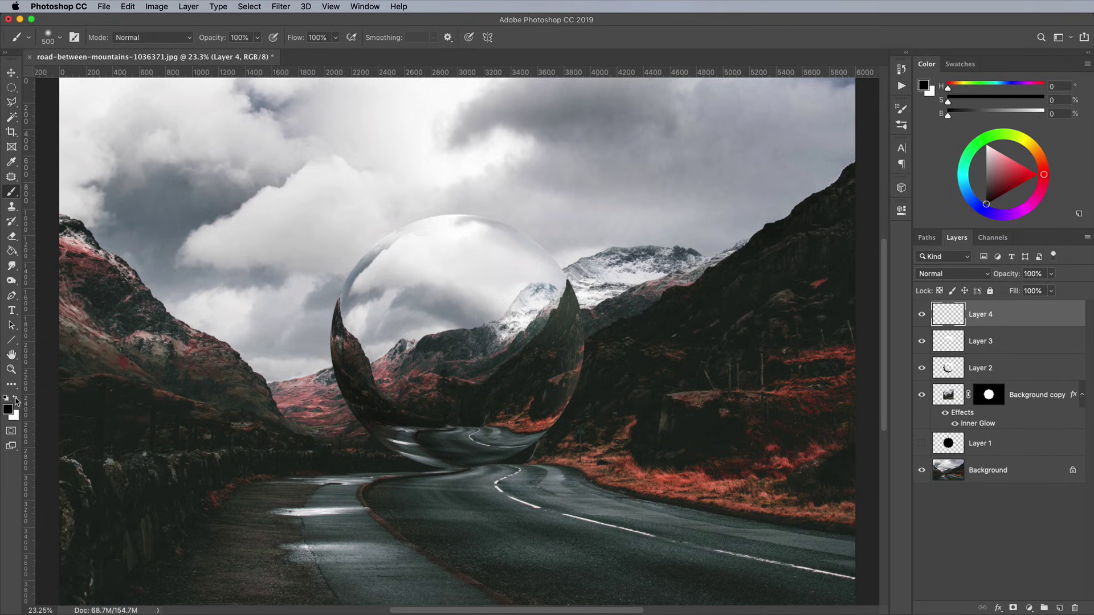
pyautogui.press(']')
pyautogui.press(']')
pyautogui.press(']')
pyautogui.press(']')
pyautogui.click(691, 350)
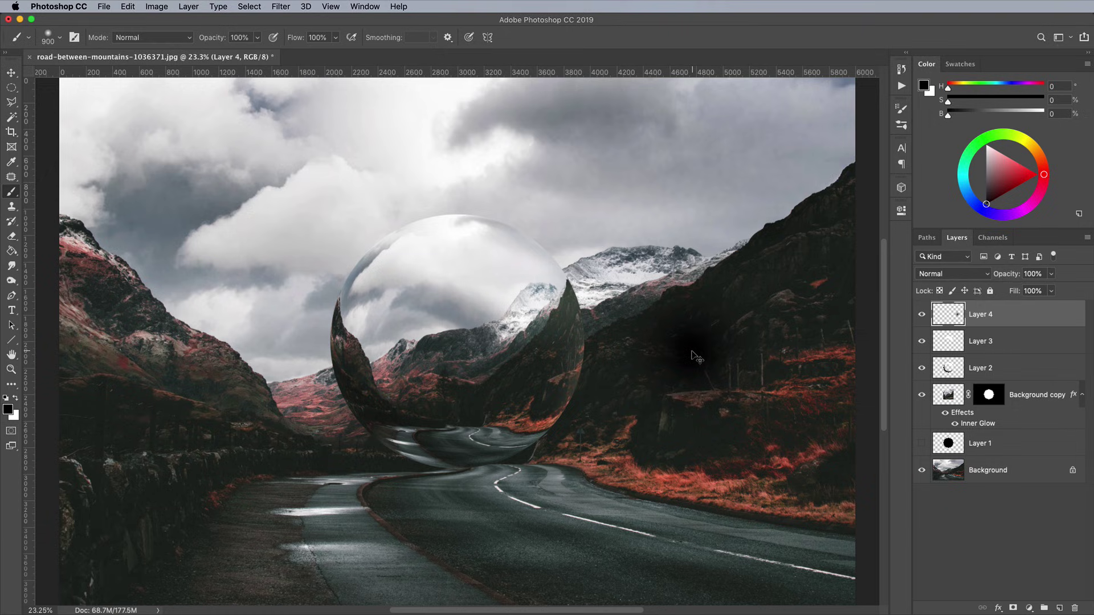
# - Flatten and widen the black dab into a shadow on the road beneath the sphere
pyautogui.press('super+t')
pyautogui.moveTo(595, 257); pyautogui.dragTo(537, 320)
pyautogui.moveTo(666, 356); pyautogui.dragTo(451, 516)
pyautogui.moveTo(317, 481); pyautogui.dragTo(294, 481)
pyautogui.press('Return')
# - Blend the Layer 4 shadow in Linear Burn mode and lower its Fill to 28%
pyautogui.press('b')
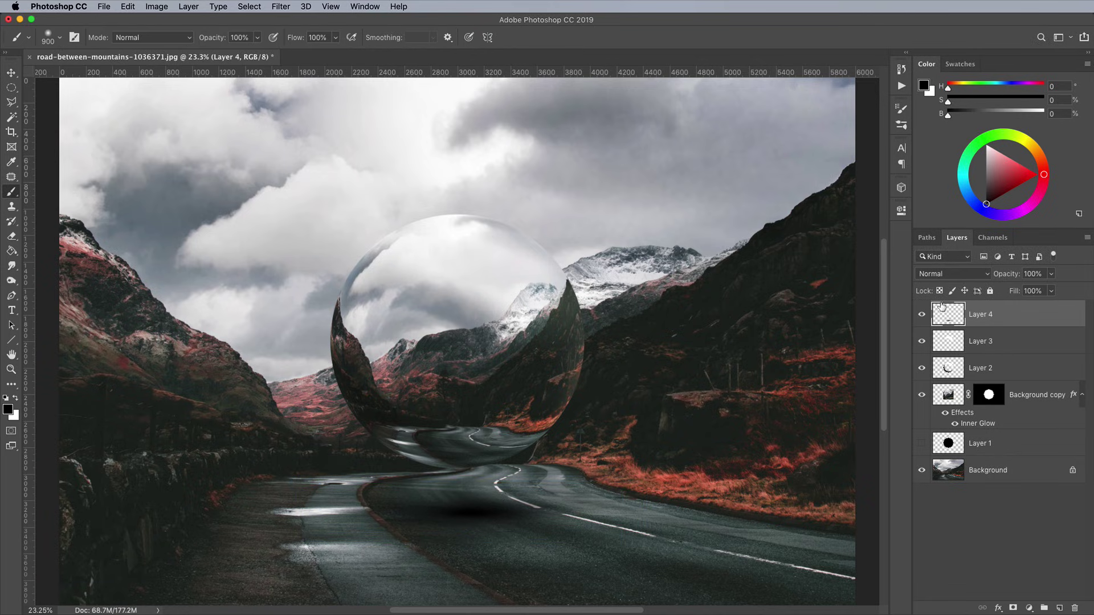
pyautogui.click(954, 273)
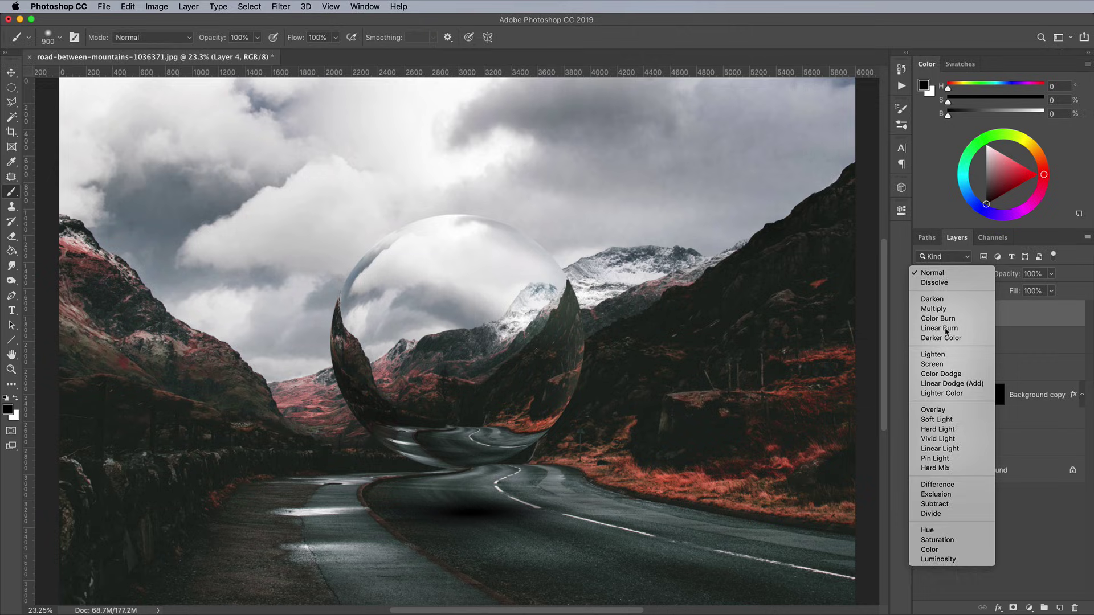
pyautogui.click(945, 328)
pyautogui.click(1050, 291)
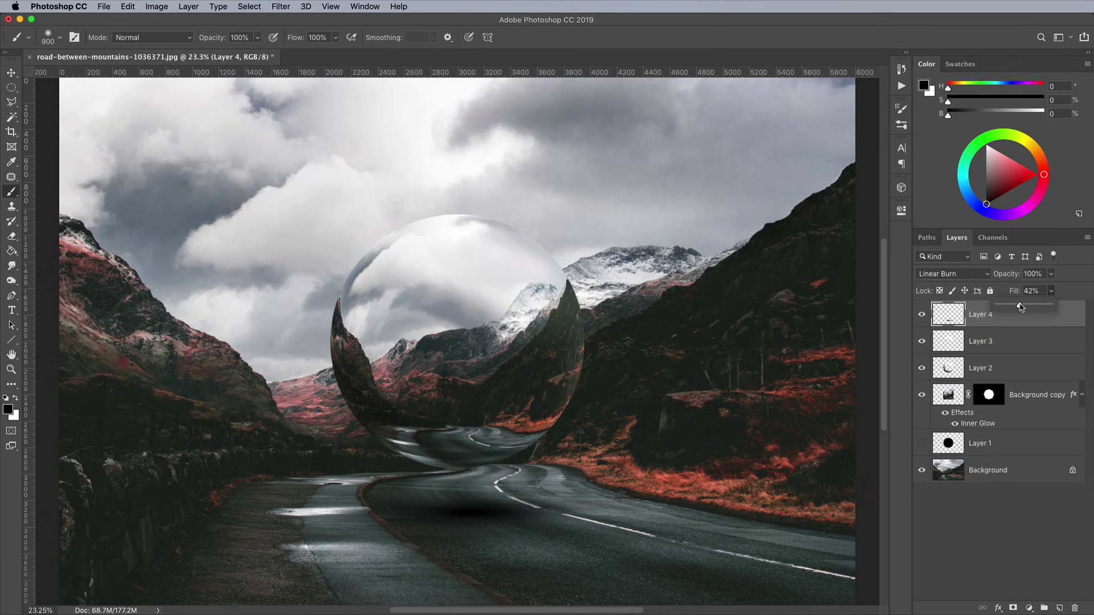
pyautogui.moveTo(1014, 307); pyautogui.dragTo(1013, 308)
pyautogui.click(1074, 280)
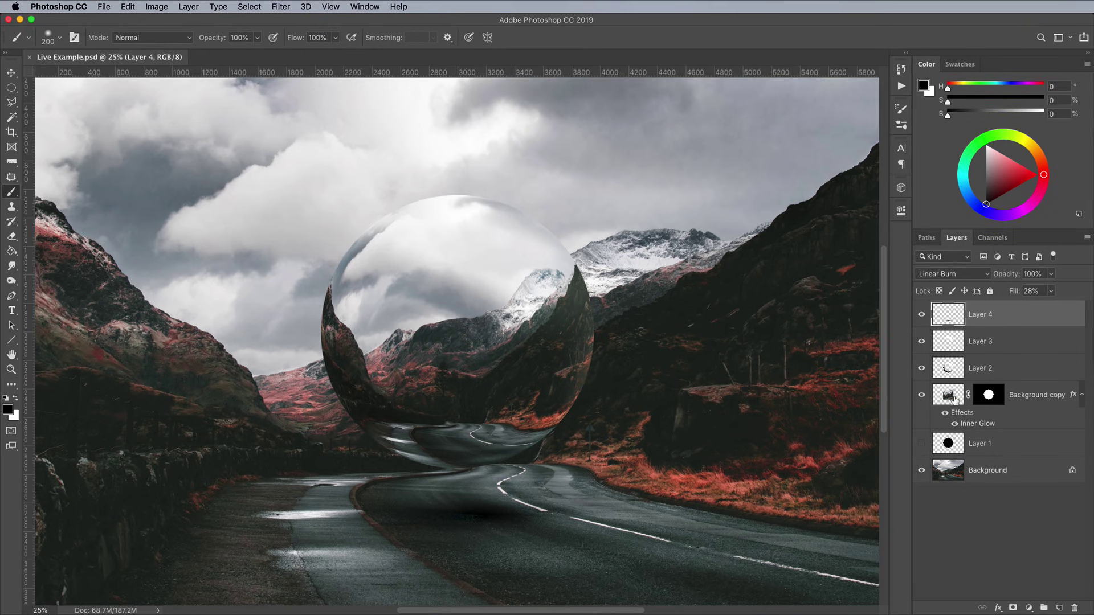
# - Flip the Background copy sphere vertically with Free Transform so the road sits at its top
pyautogui.click(955, 398)
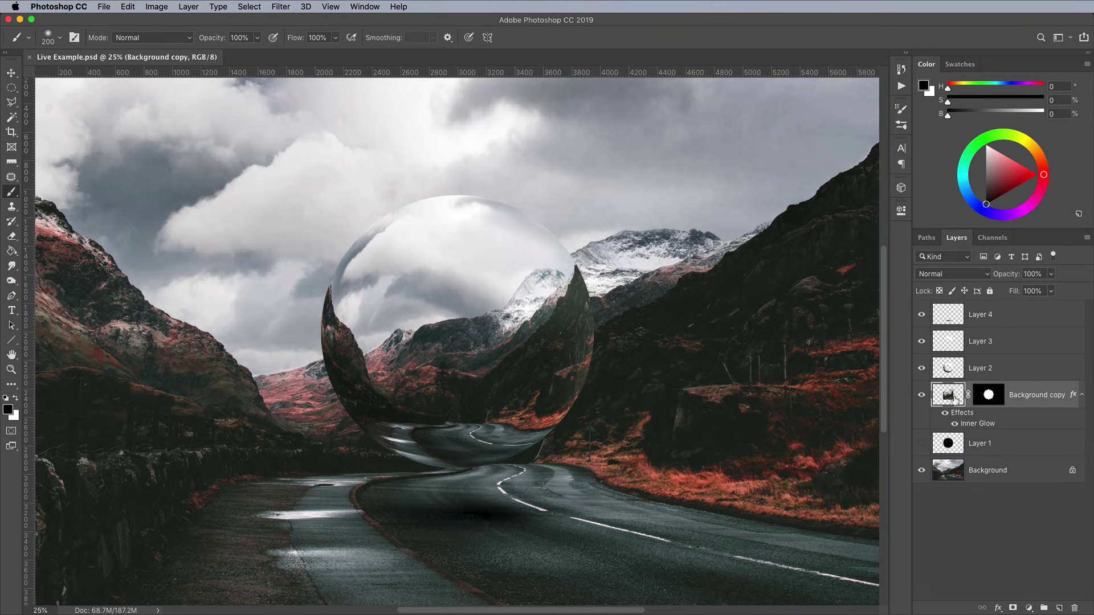
pyautogui.hotkey('ctrl', 't')
pyautogui.rightClick(488, 351)
pyautogui.click(527, 499)
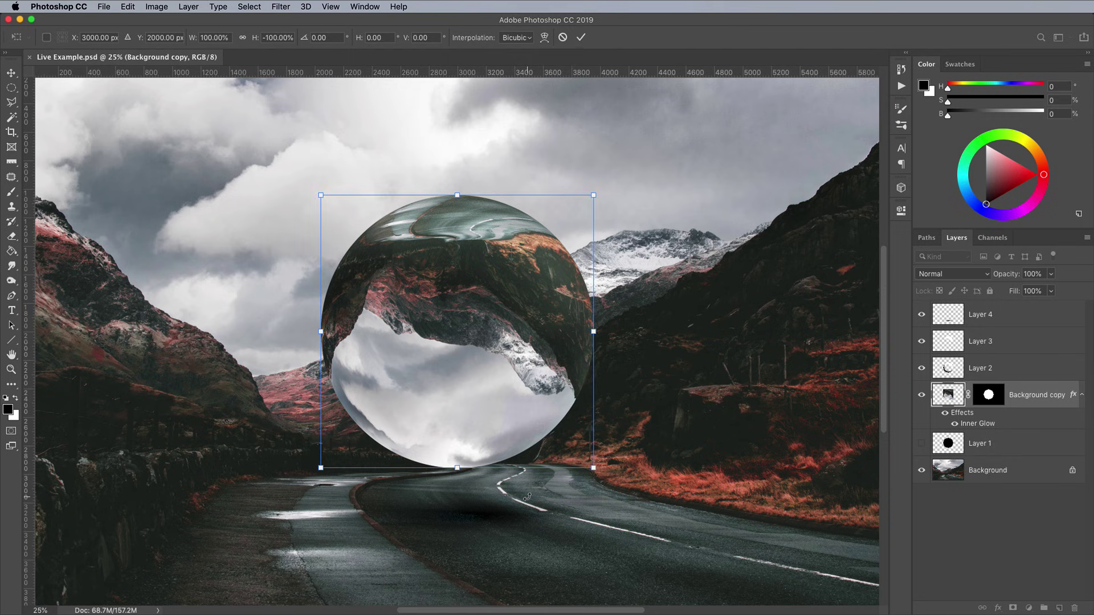
pyautogui.press('Return')
pyautogui.press('b')
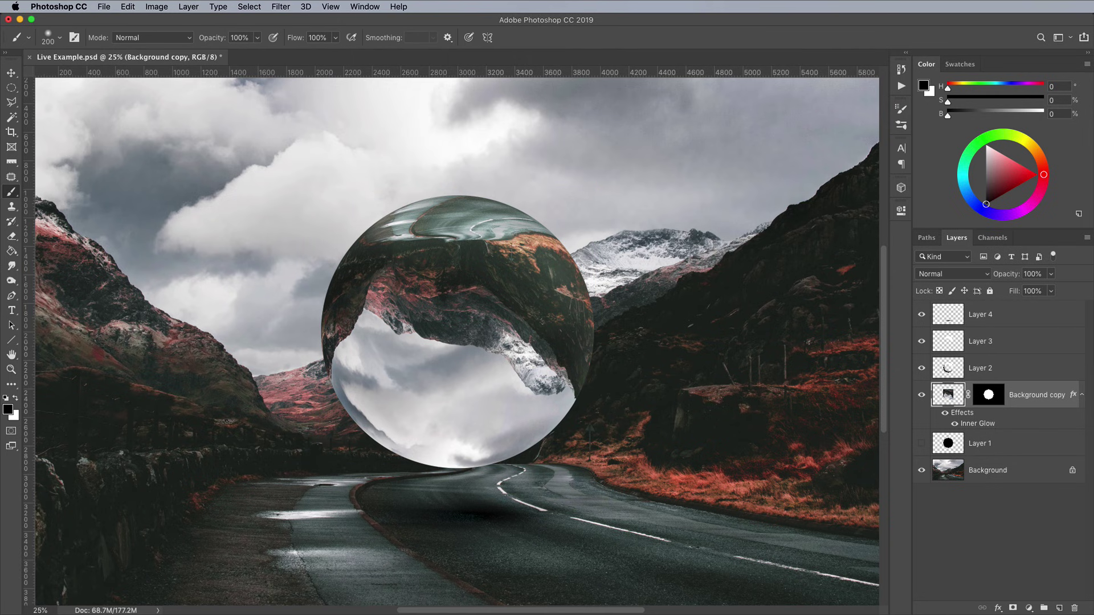